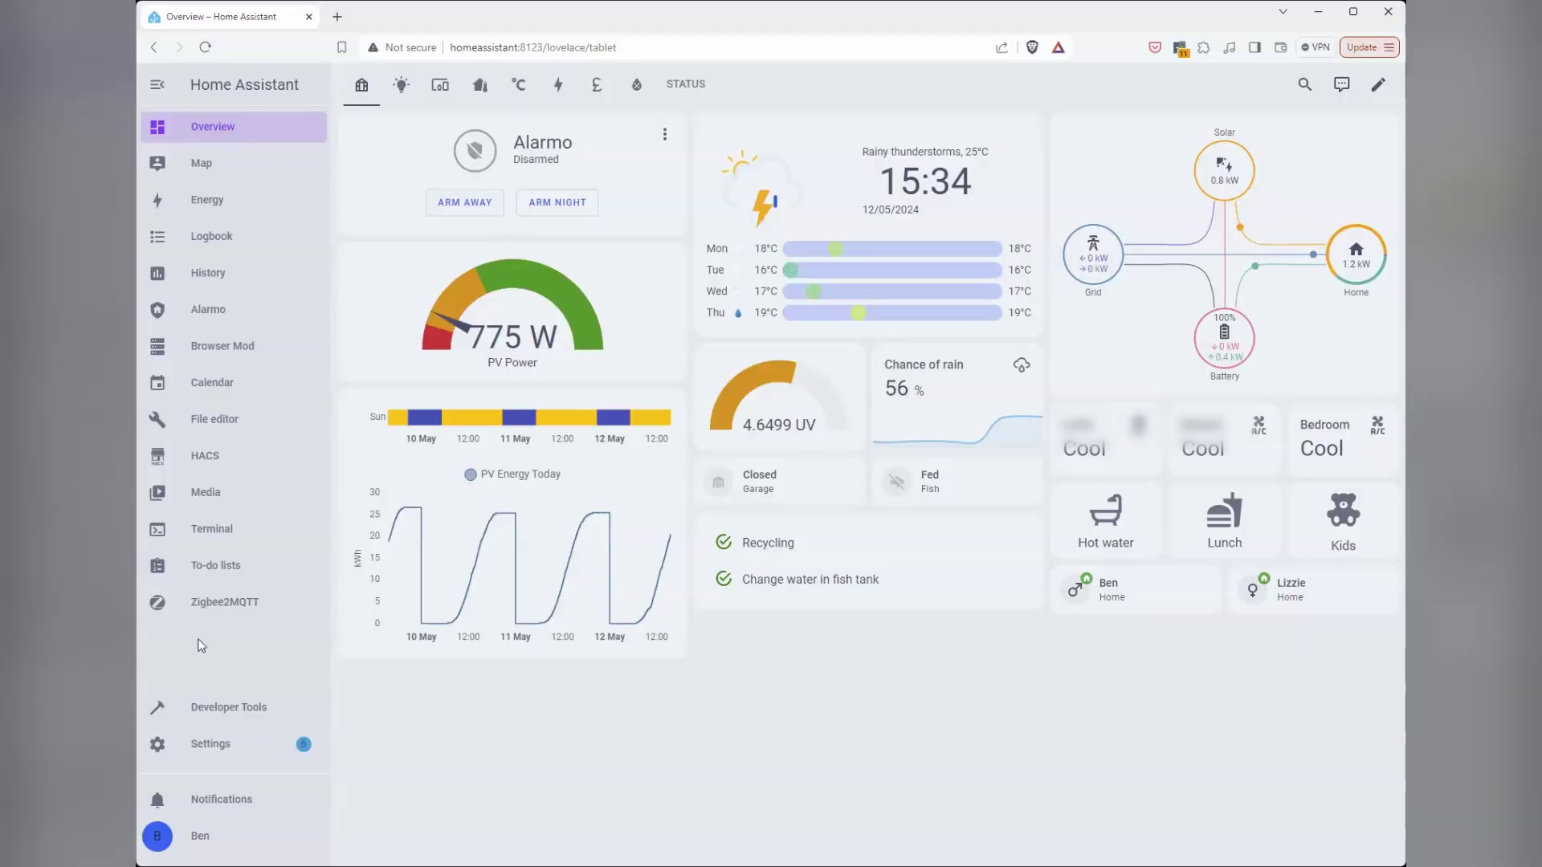
Search the automations list for 'meetin'
left_click(200, 747)
left_click(764, 461)
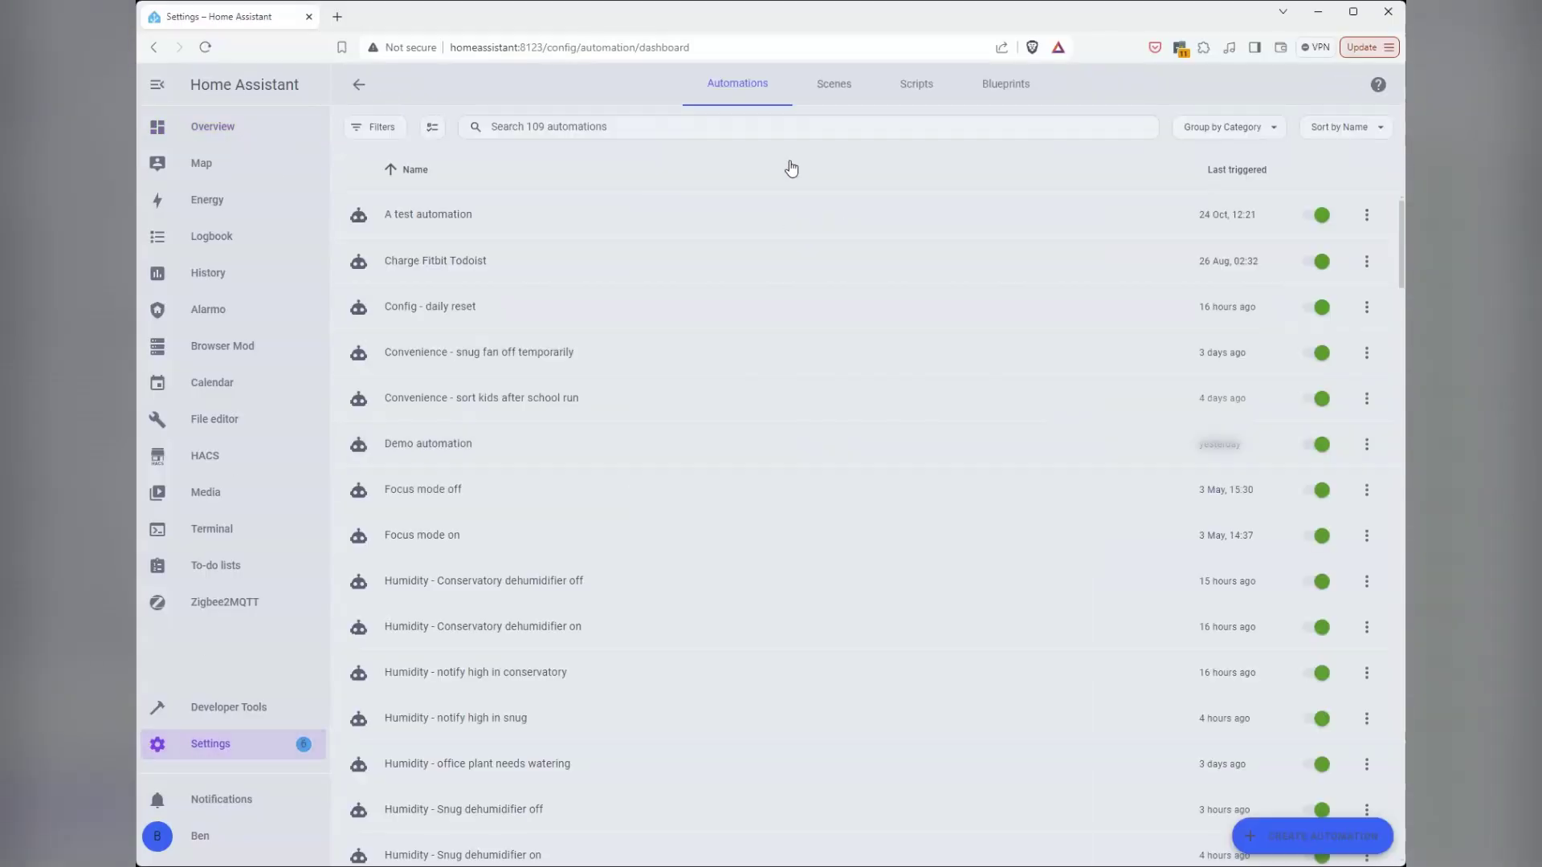
left_click(807, 129)
type("meetin")
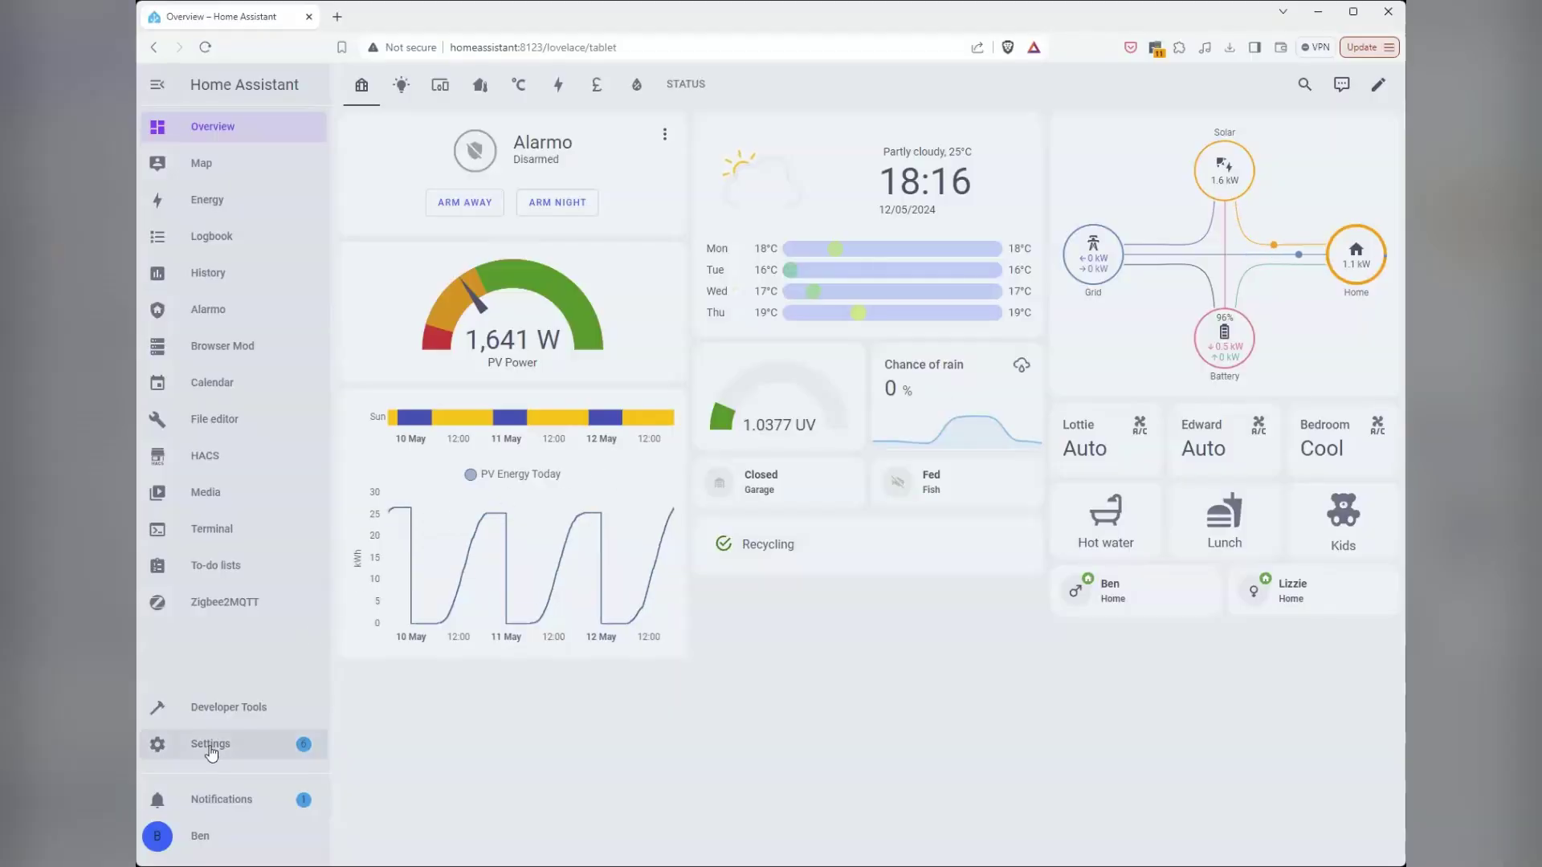
Open the first WLED device page from the WLED integration in Devices & Services
left_click(884, 417)
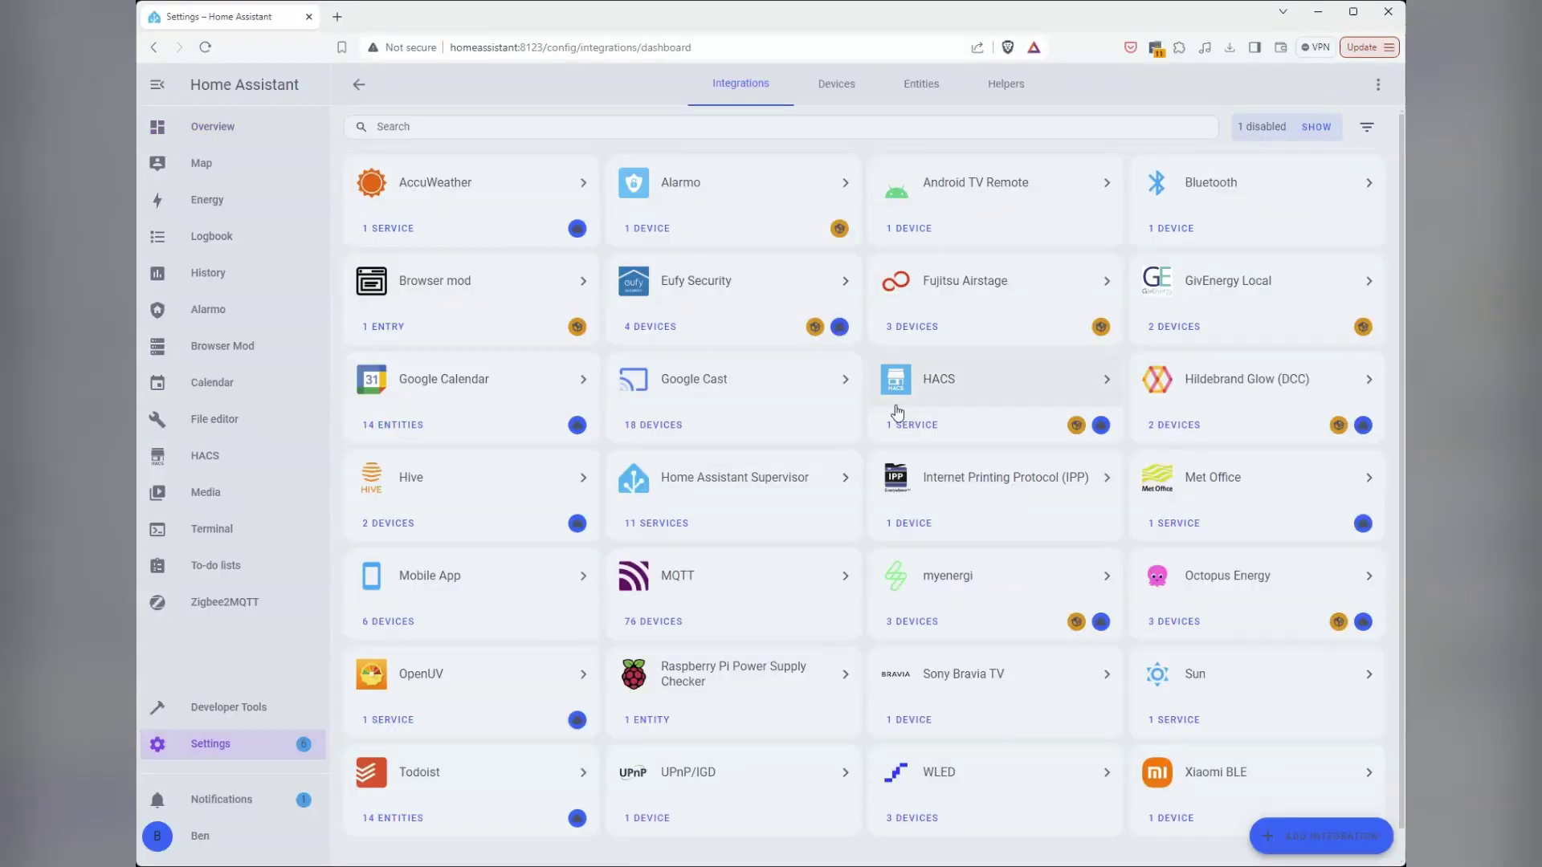
scroll(1164, 767, "down", 1)
left_click(1088, 765)
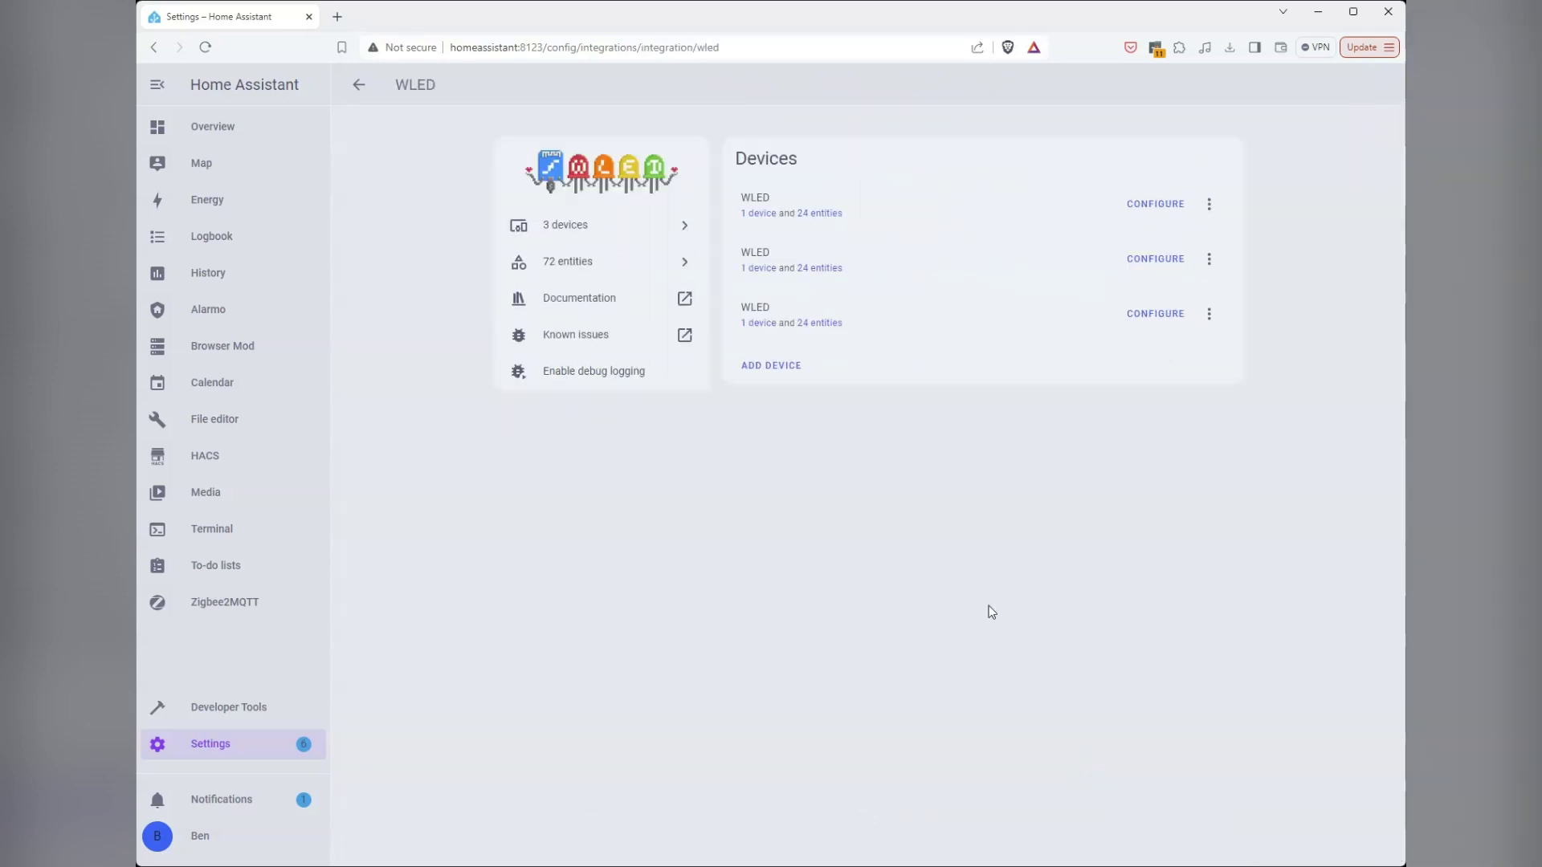
left_click(755, 214)
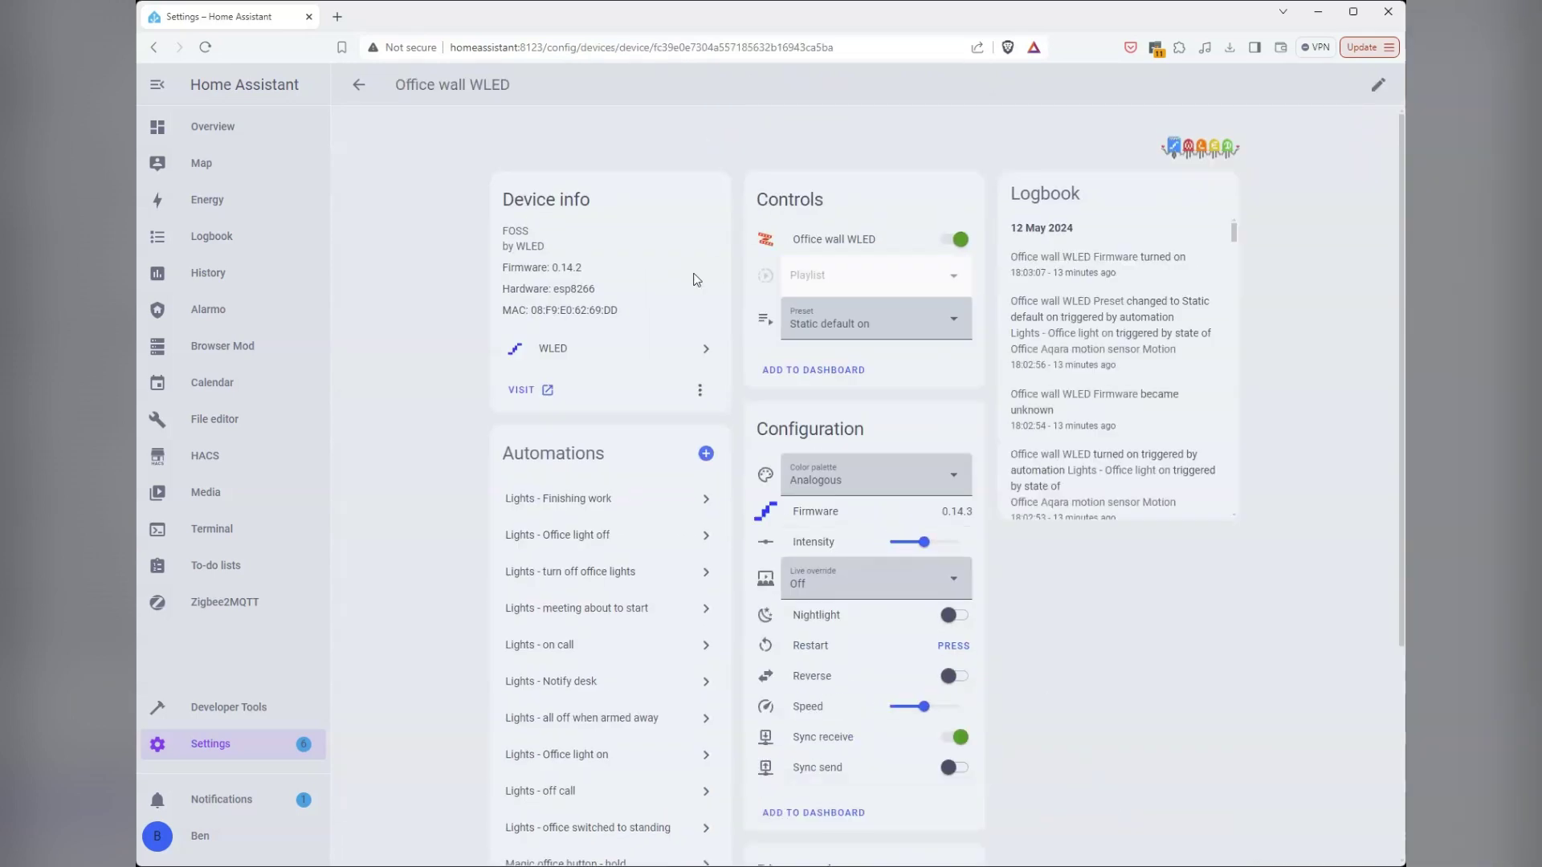
scroll(503, 376, "down", 4)
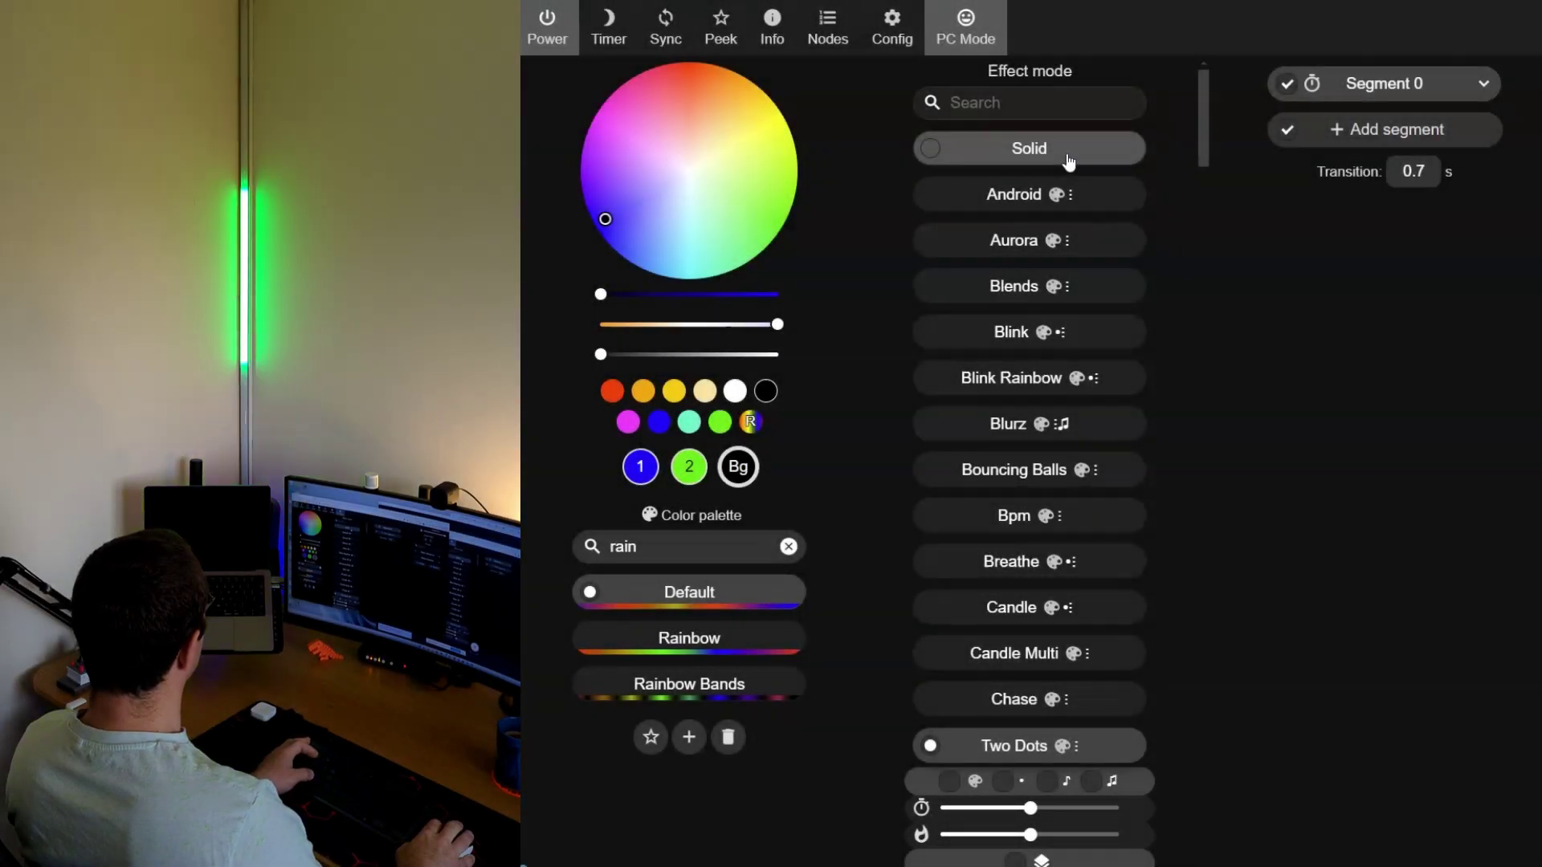
Apply the Blink effect to the strip with a black background colour
left_click(1060, 99)
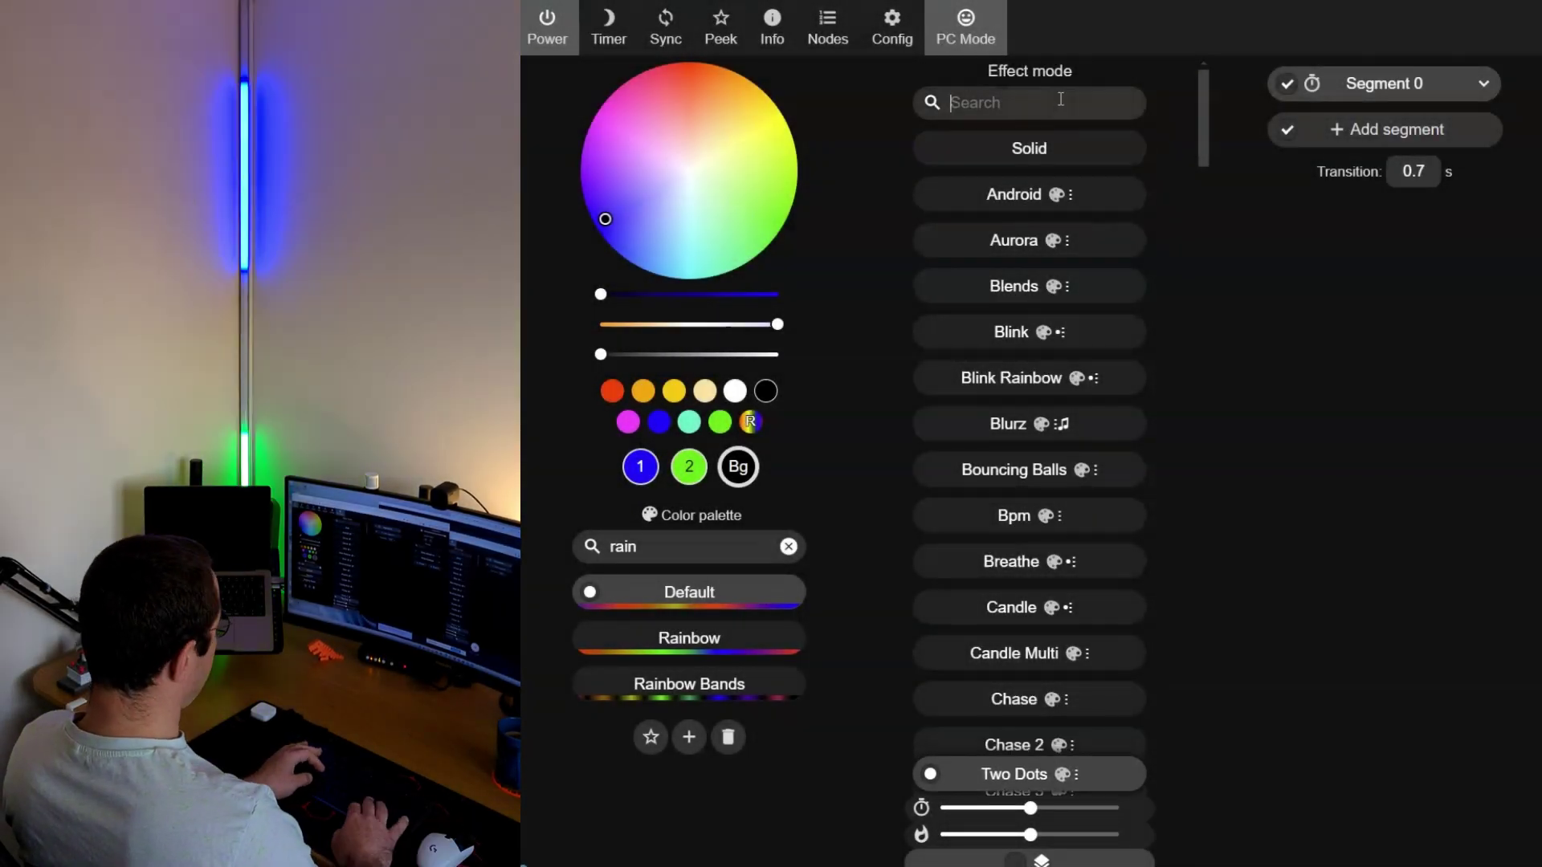
type("blink")
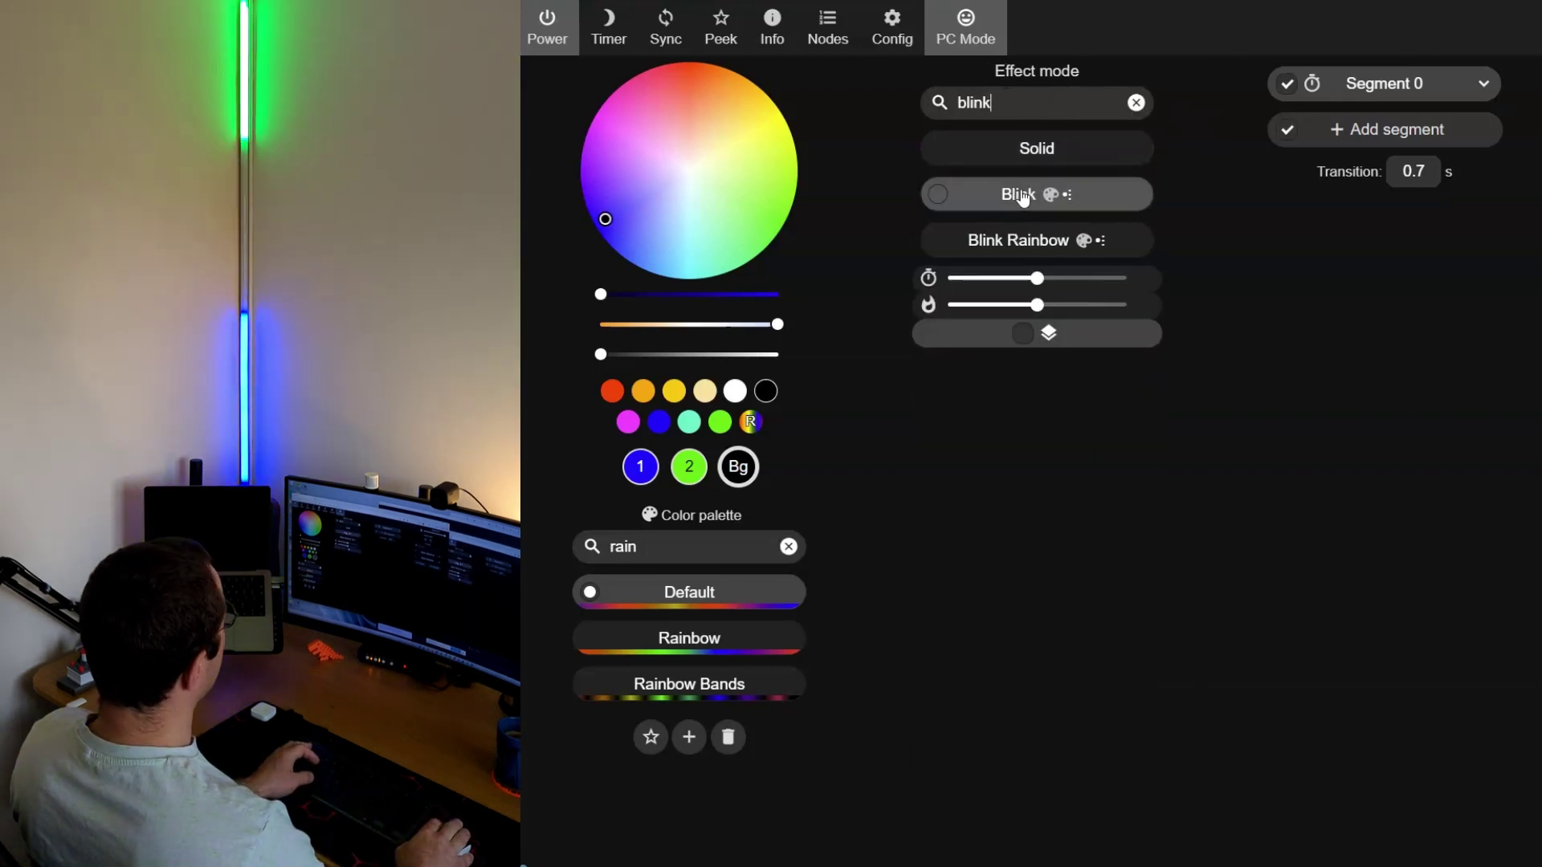
left_click(1020, 195)
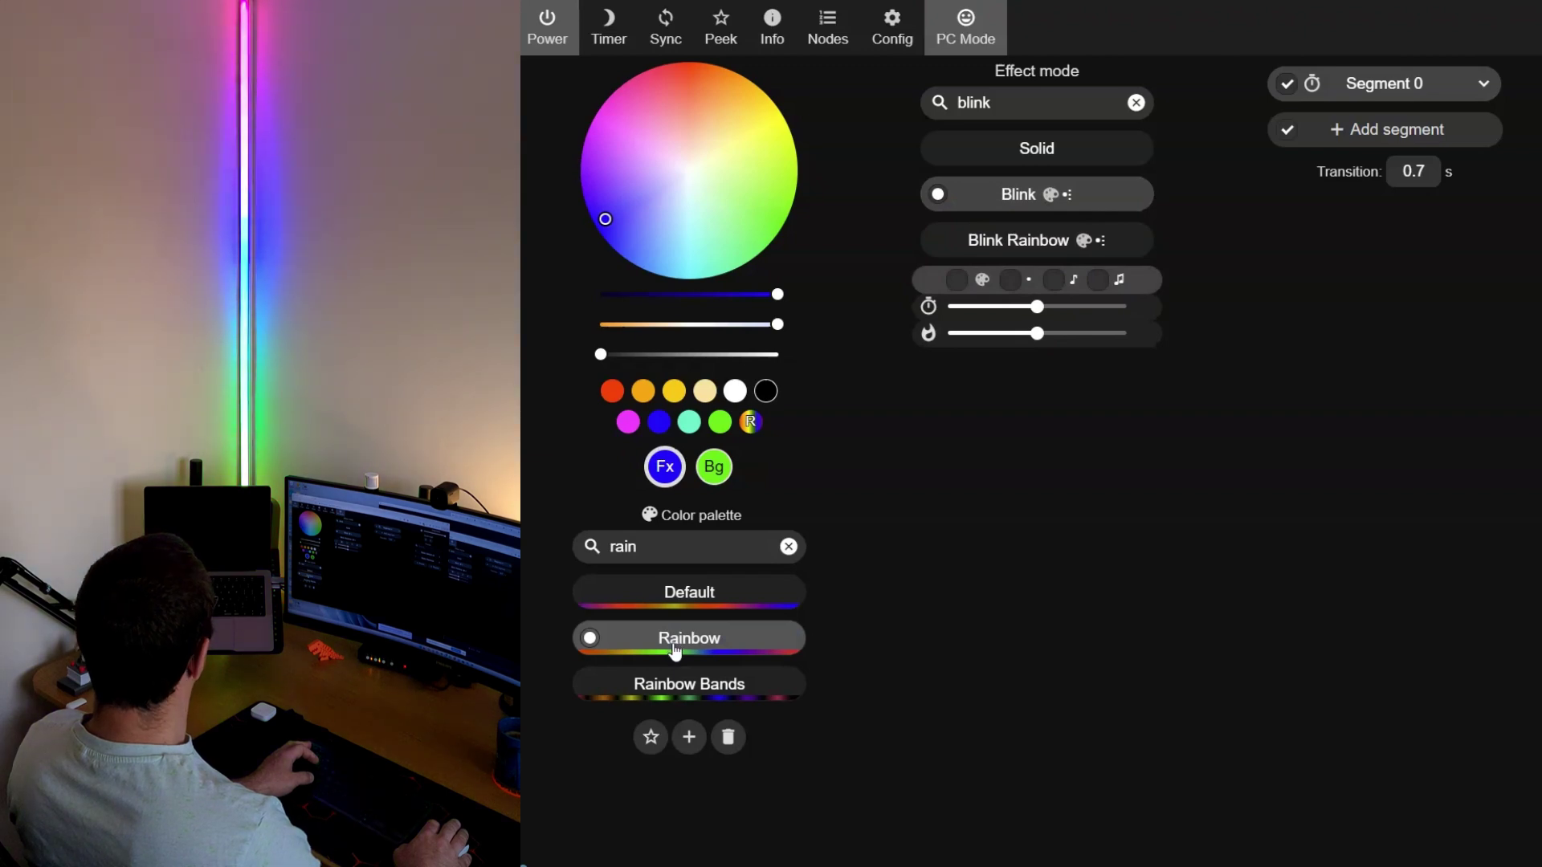
left_click(714, 466)
left_click(767, 391)
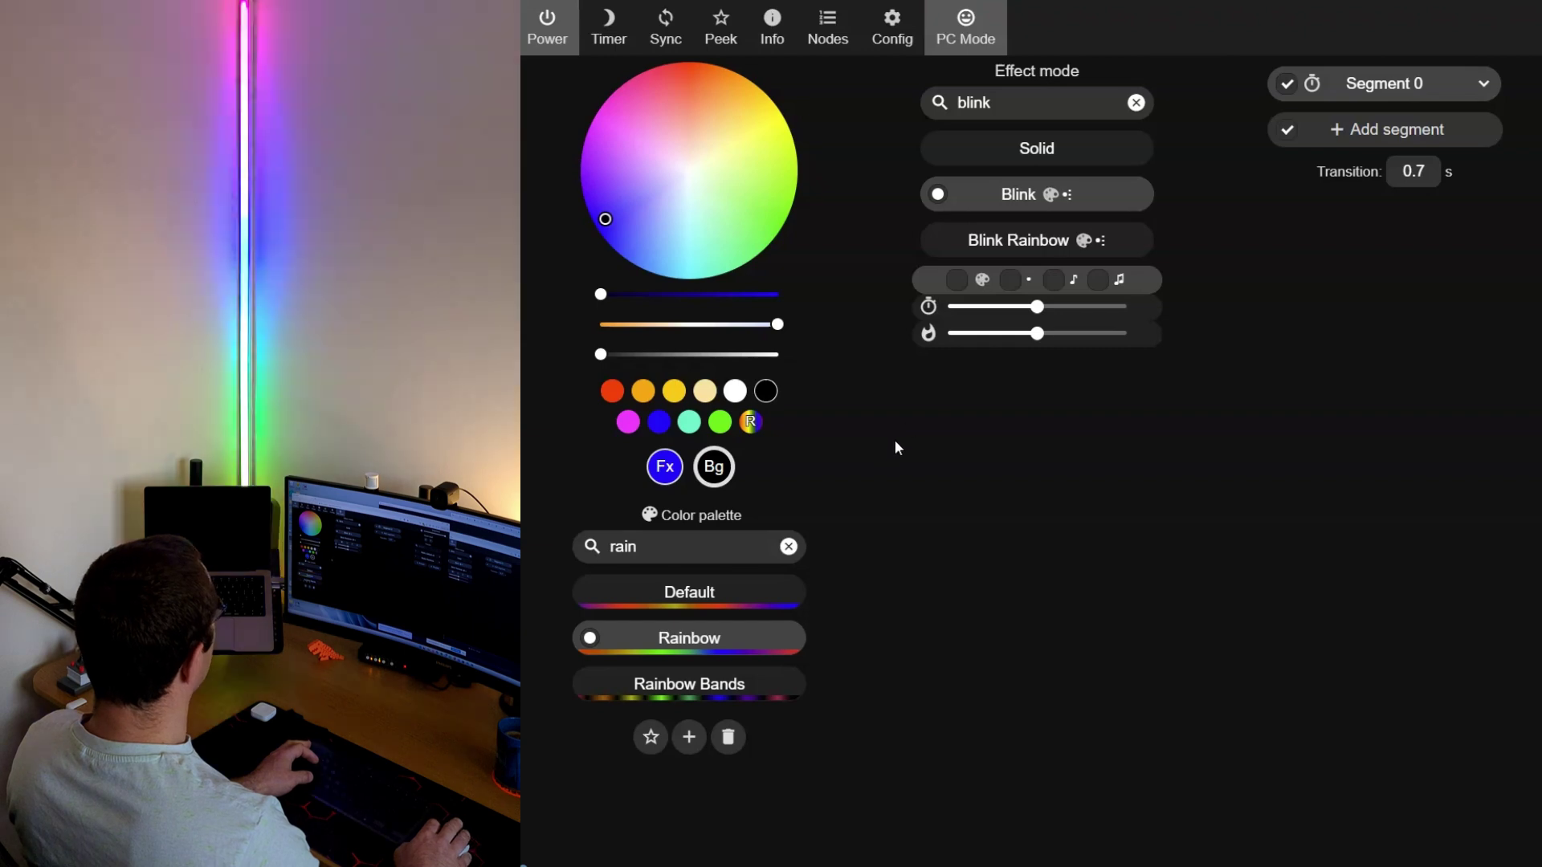
left_click(1037, 103)
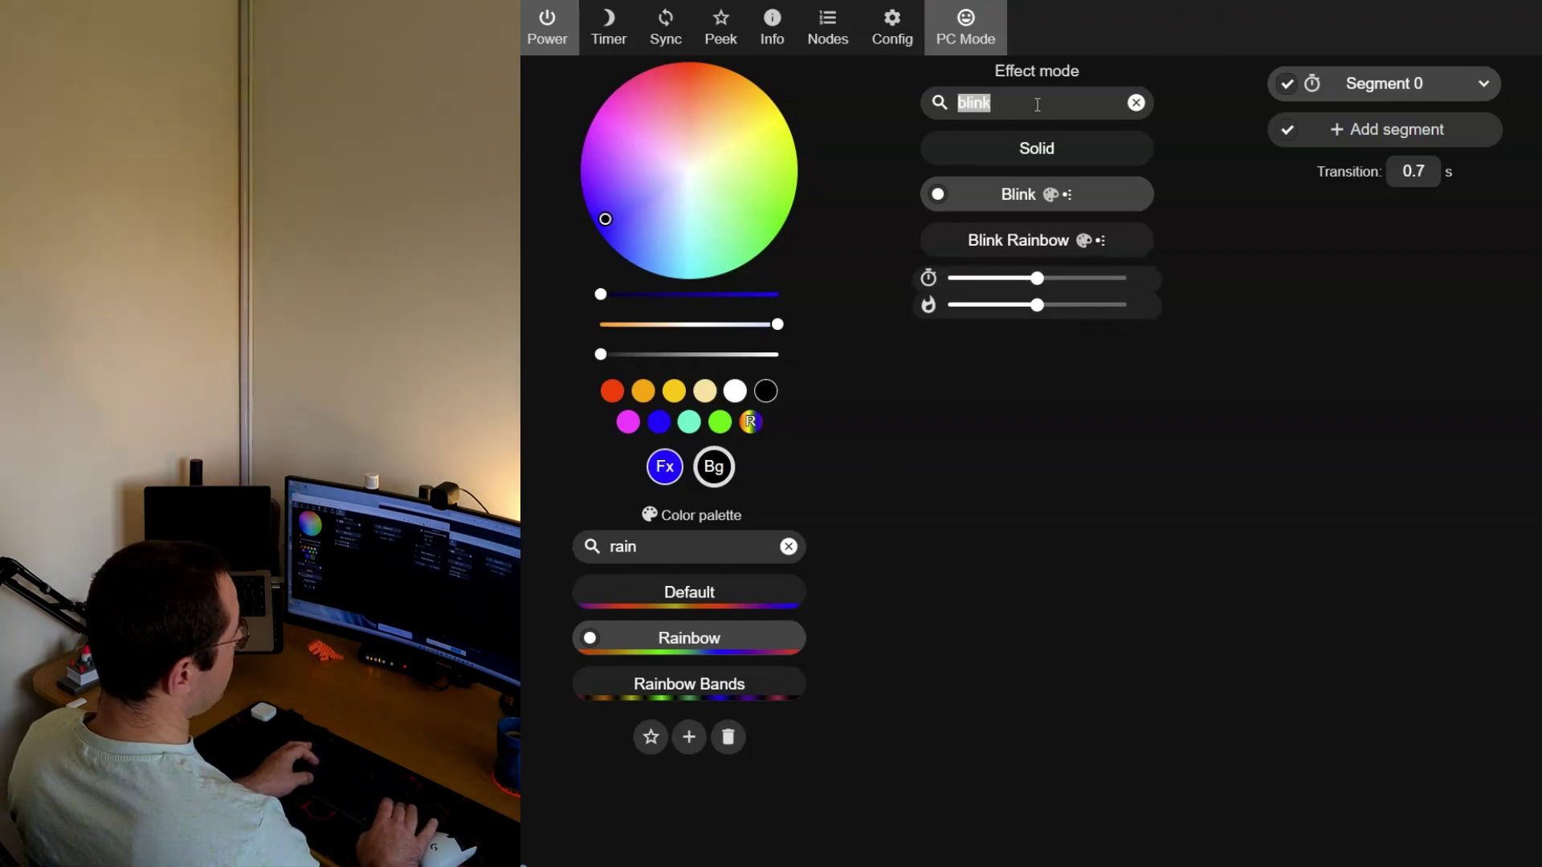
Run the Aurora effect with a teal second colour, red third colour and Rainbow palette
type("auror")
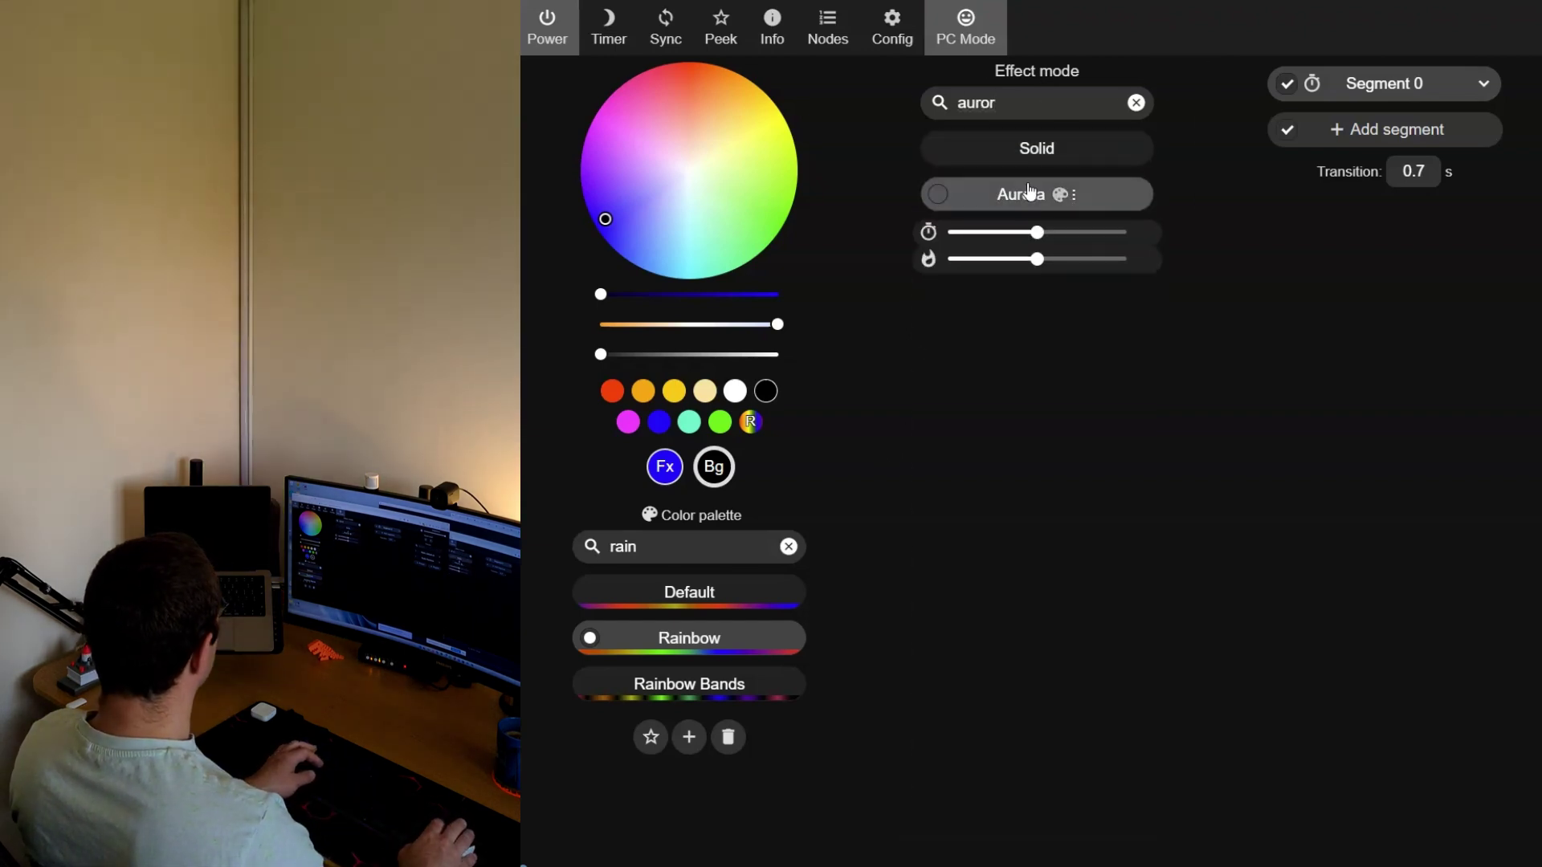
left_click(1019, 194)
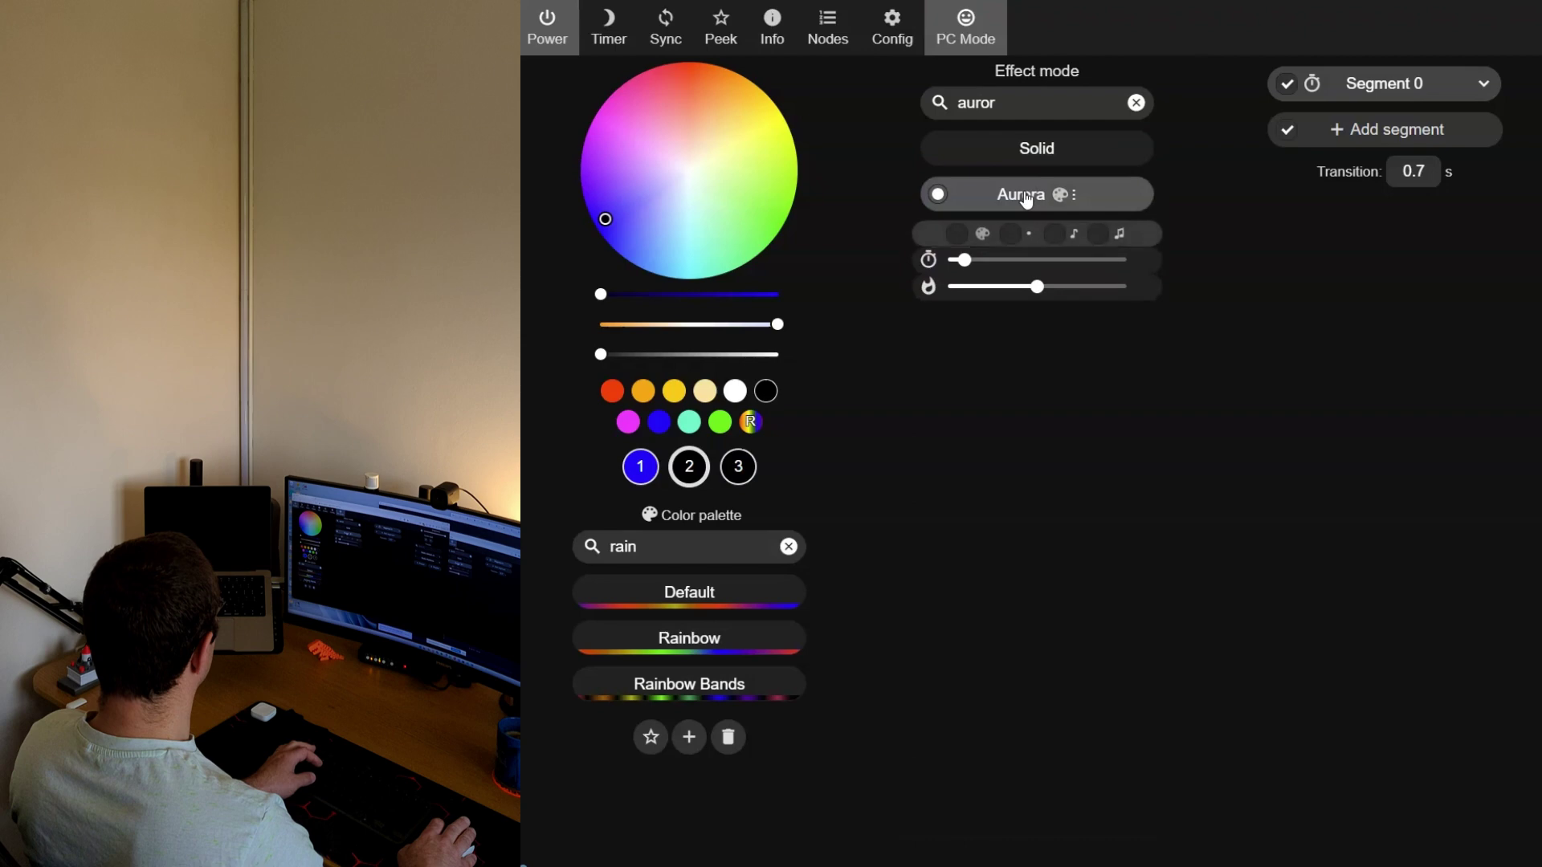
left_click(689, 594)
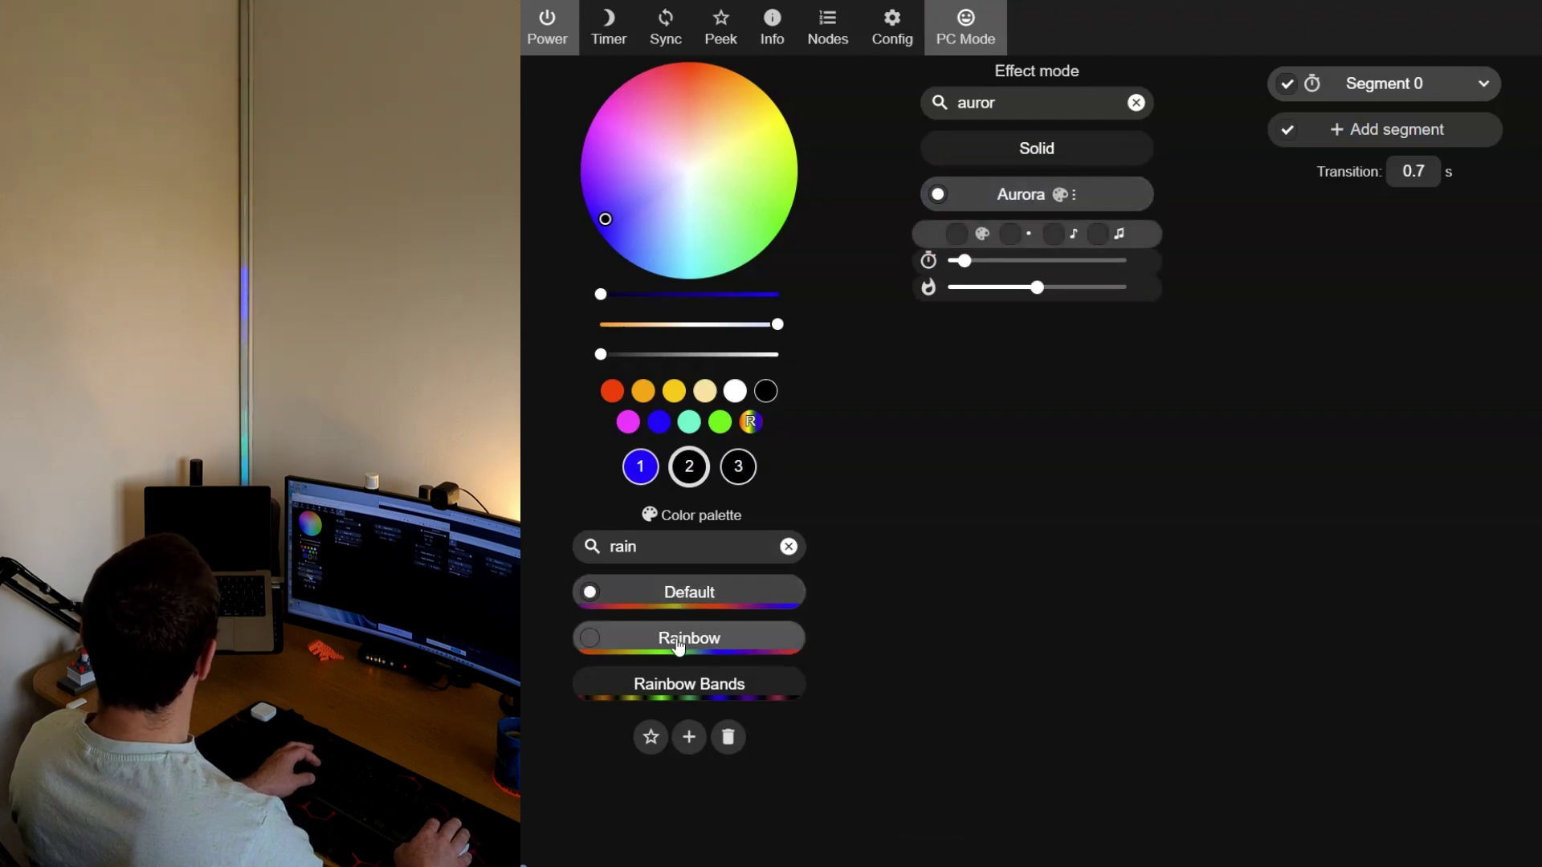
left_click(694, 423)
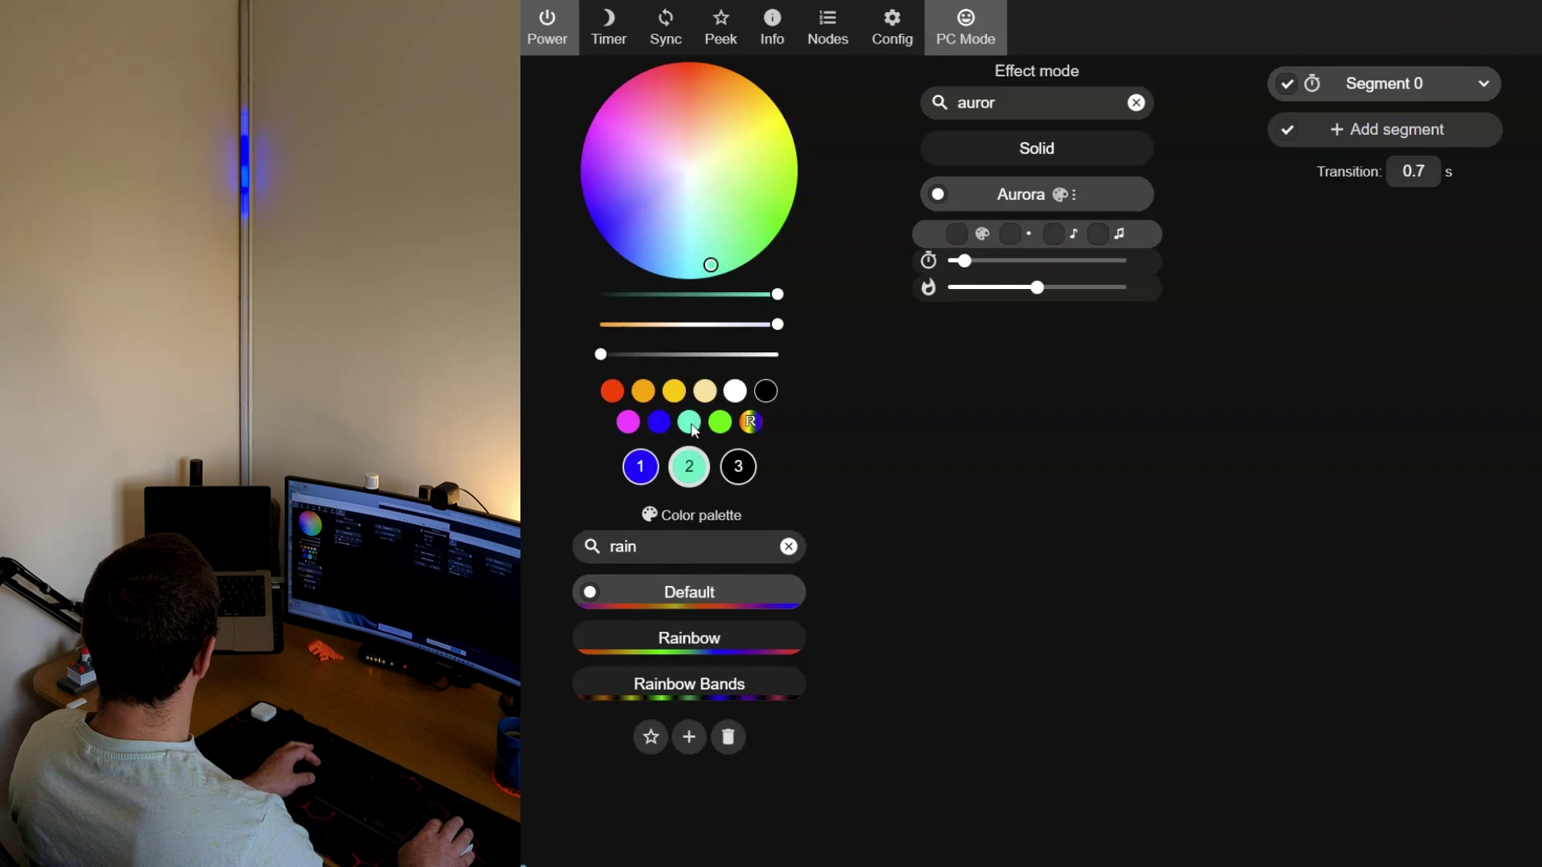
left_click(739, 470)
left_click(610, 393)
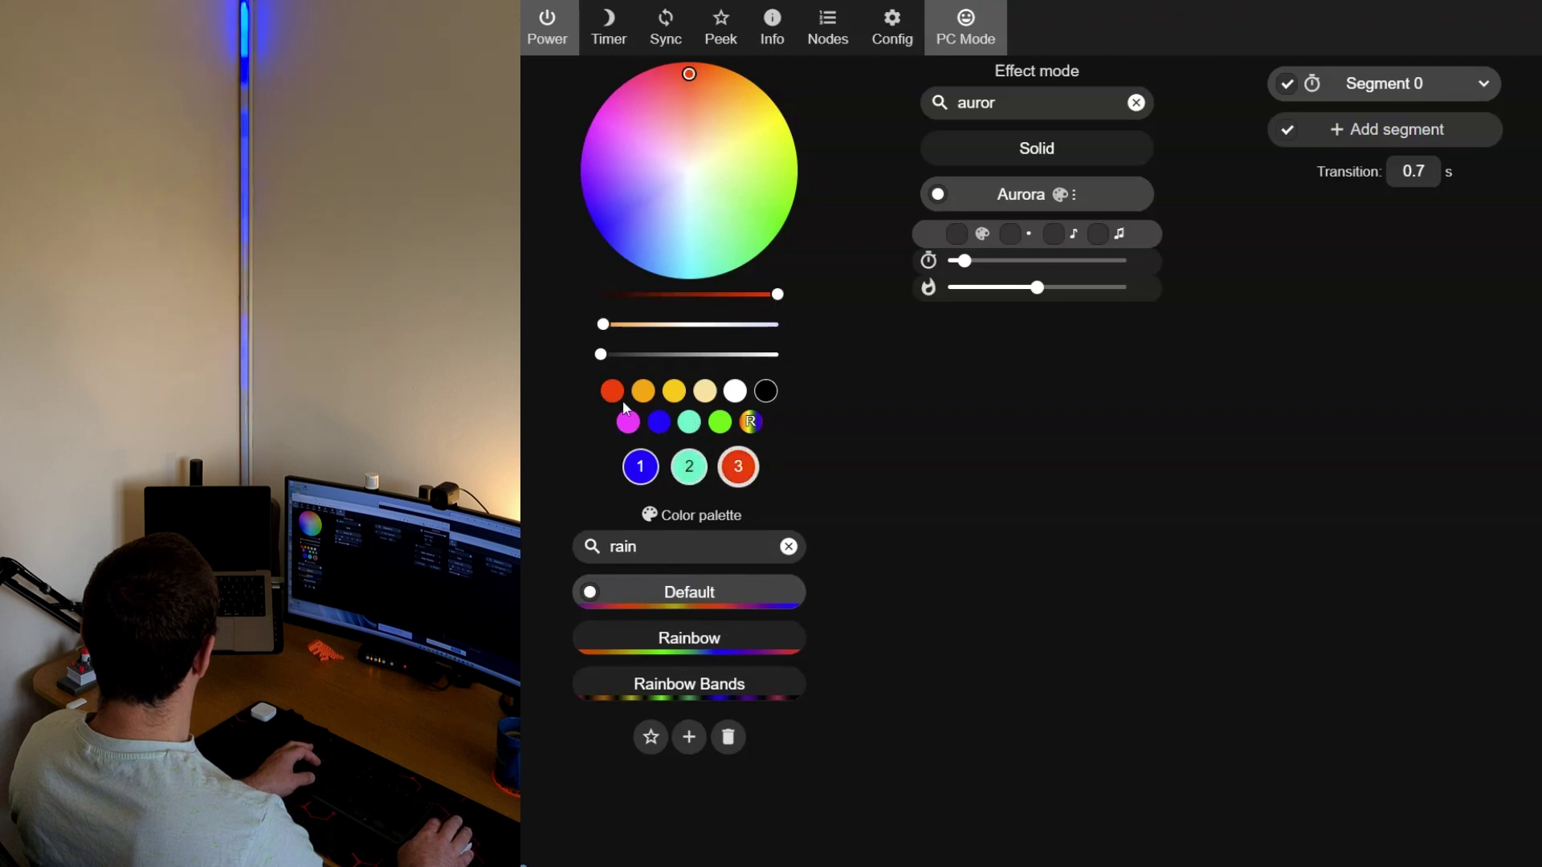
left_click(702, 644)
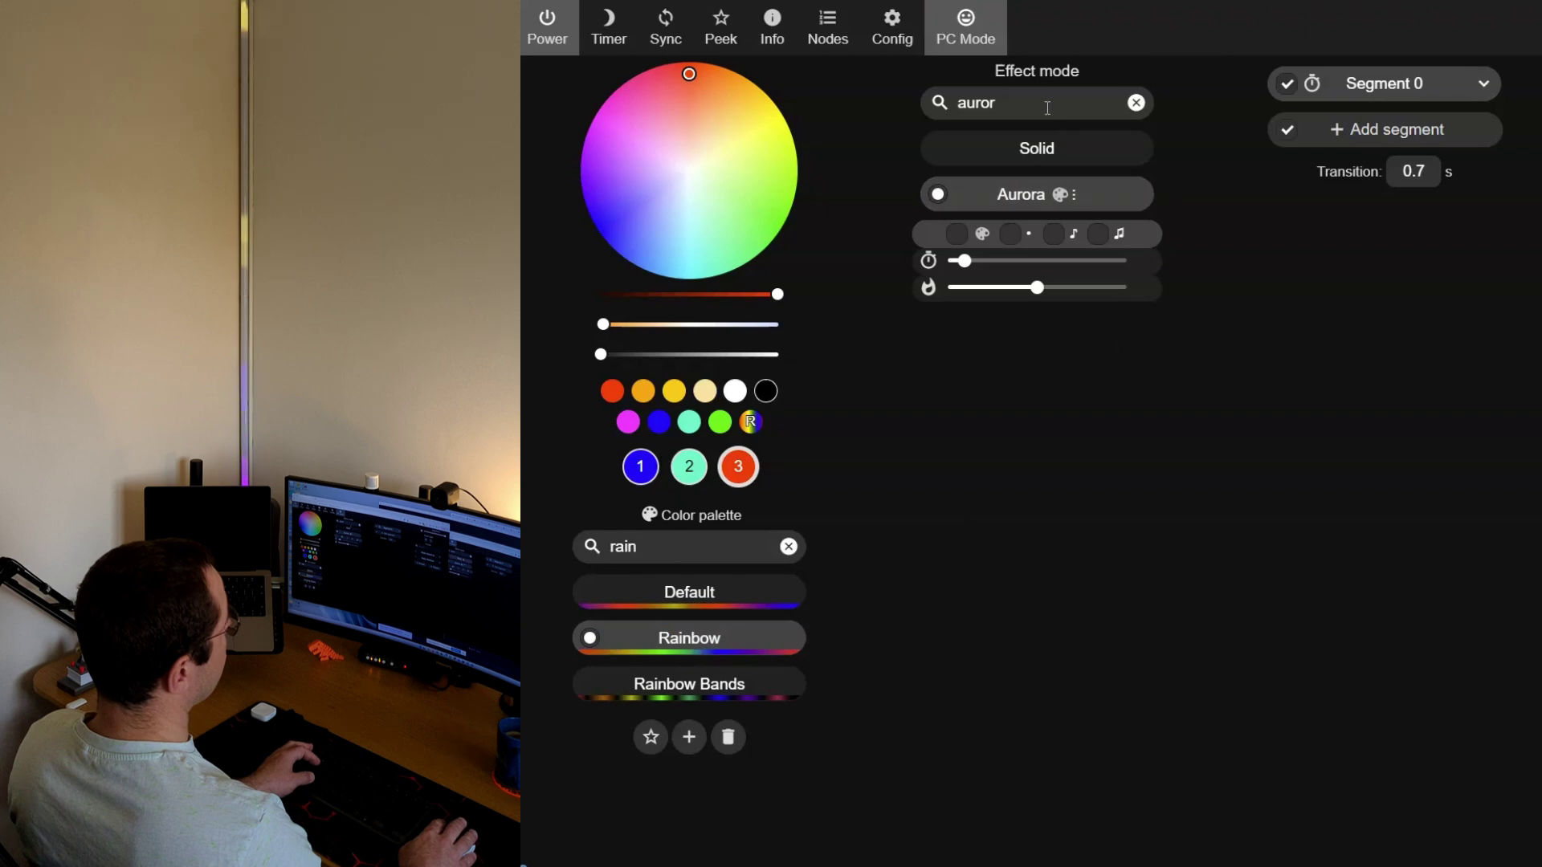
Switch the strip to the Breathe effect with a red background and the Rainbow palette
double_click(1014, 100)
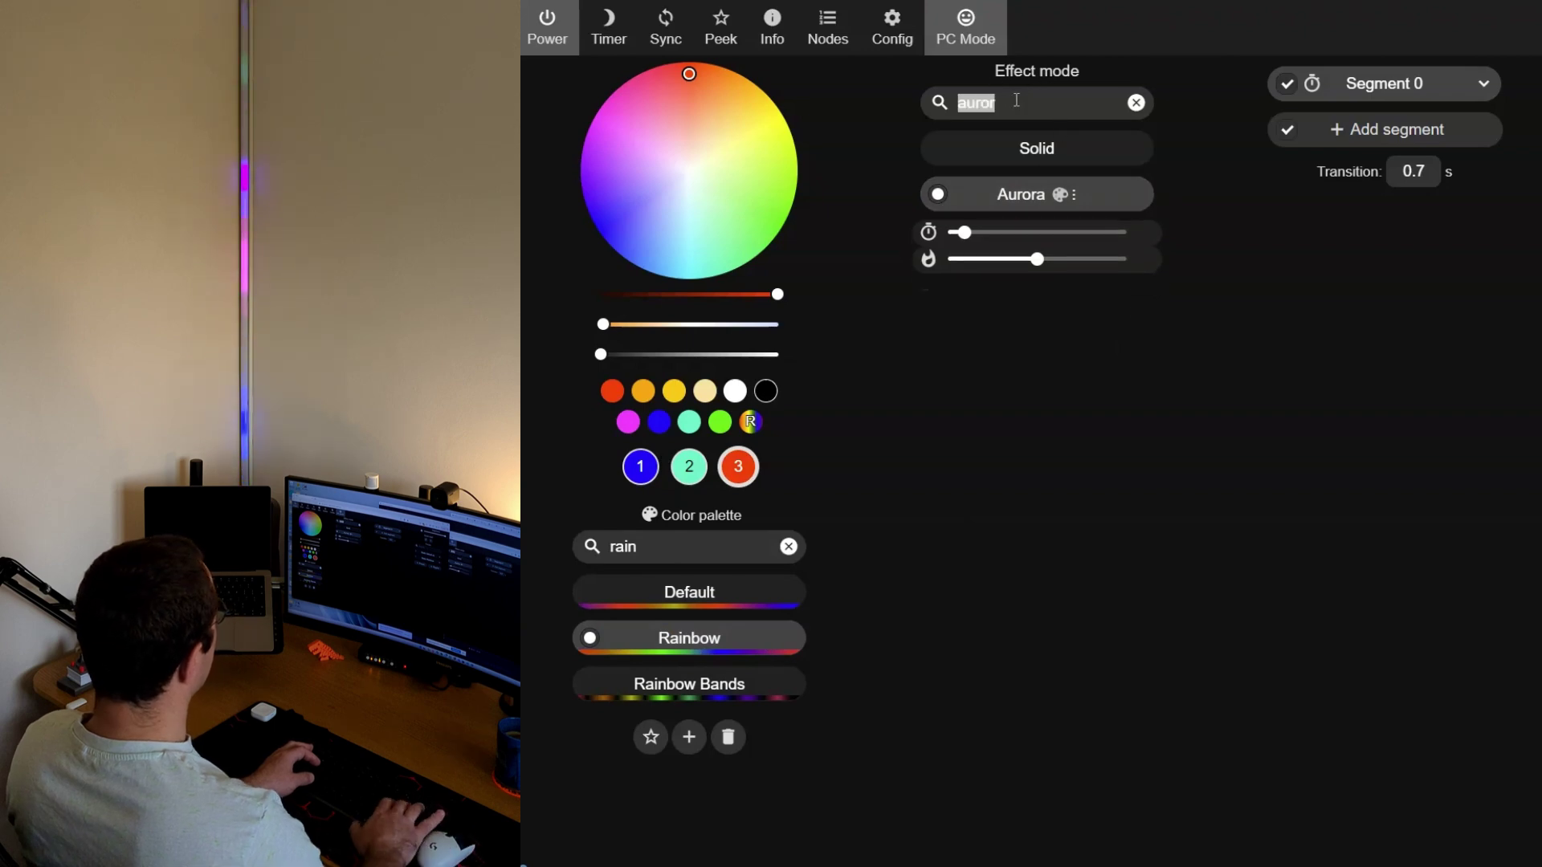
key("BackSpace")
left_click_drag(1202, 127, 1205, 166)
left_click(1014, 225)
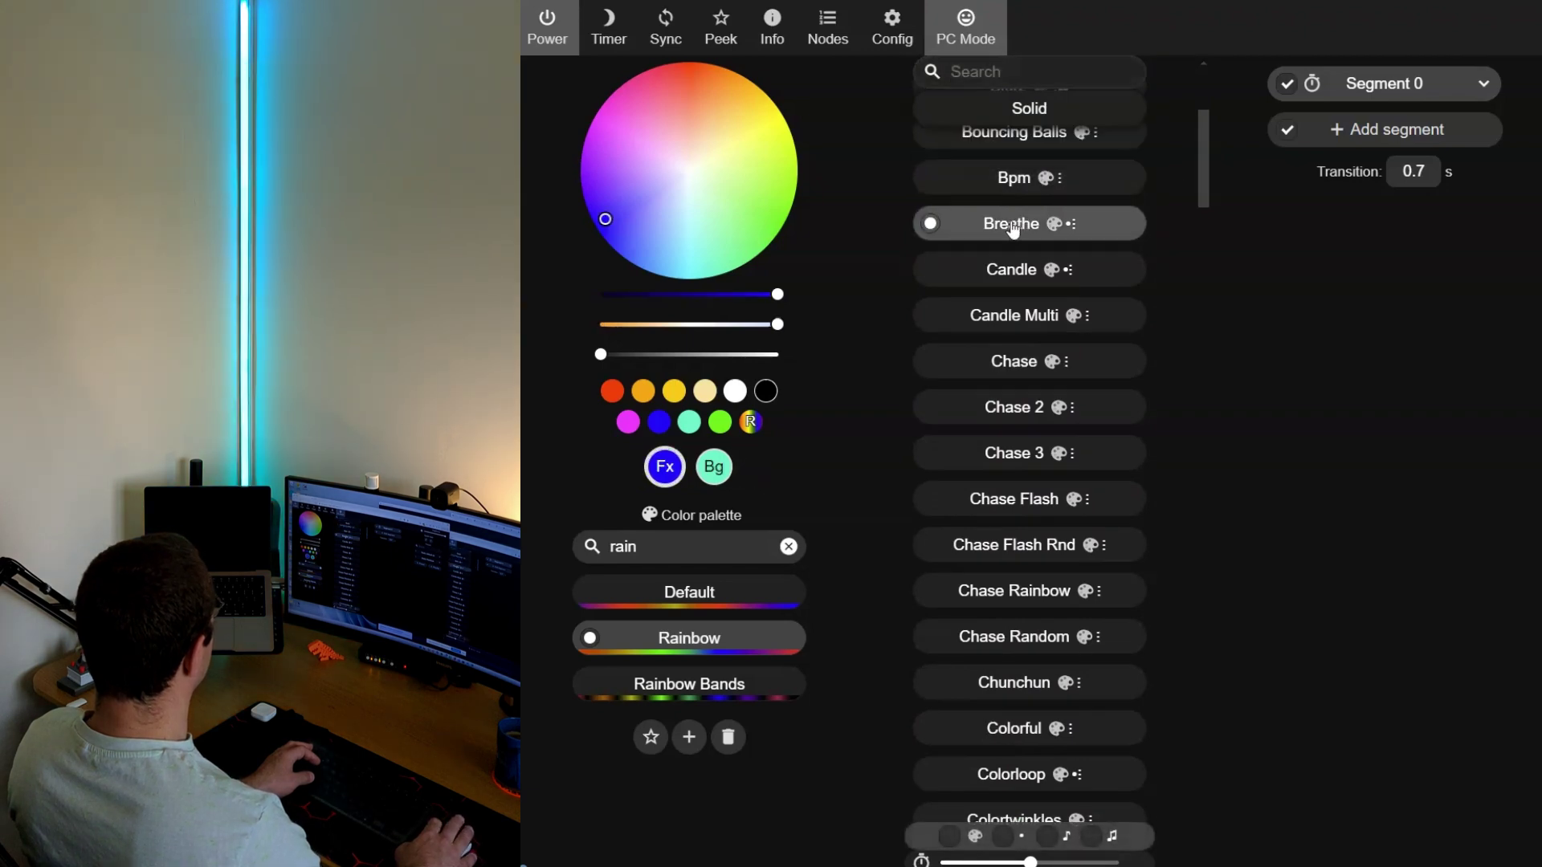
left_click(689, 598)
left_click(715, 469)
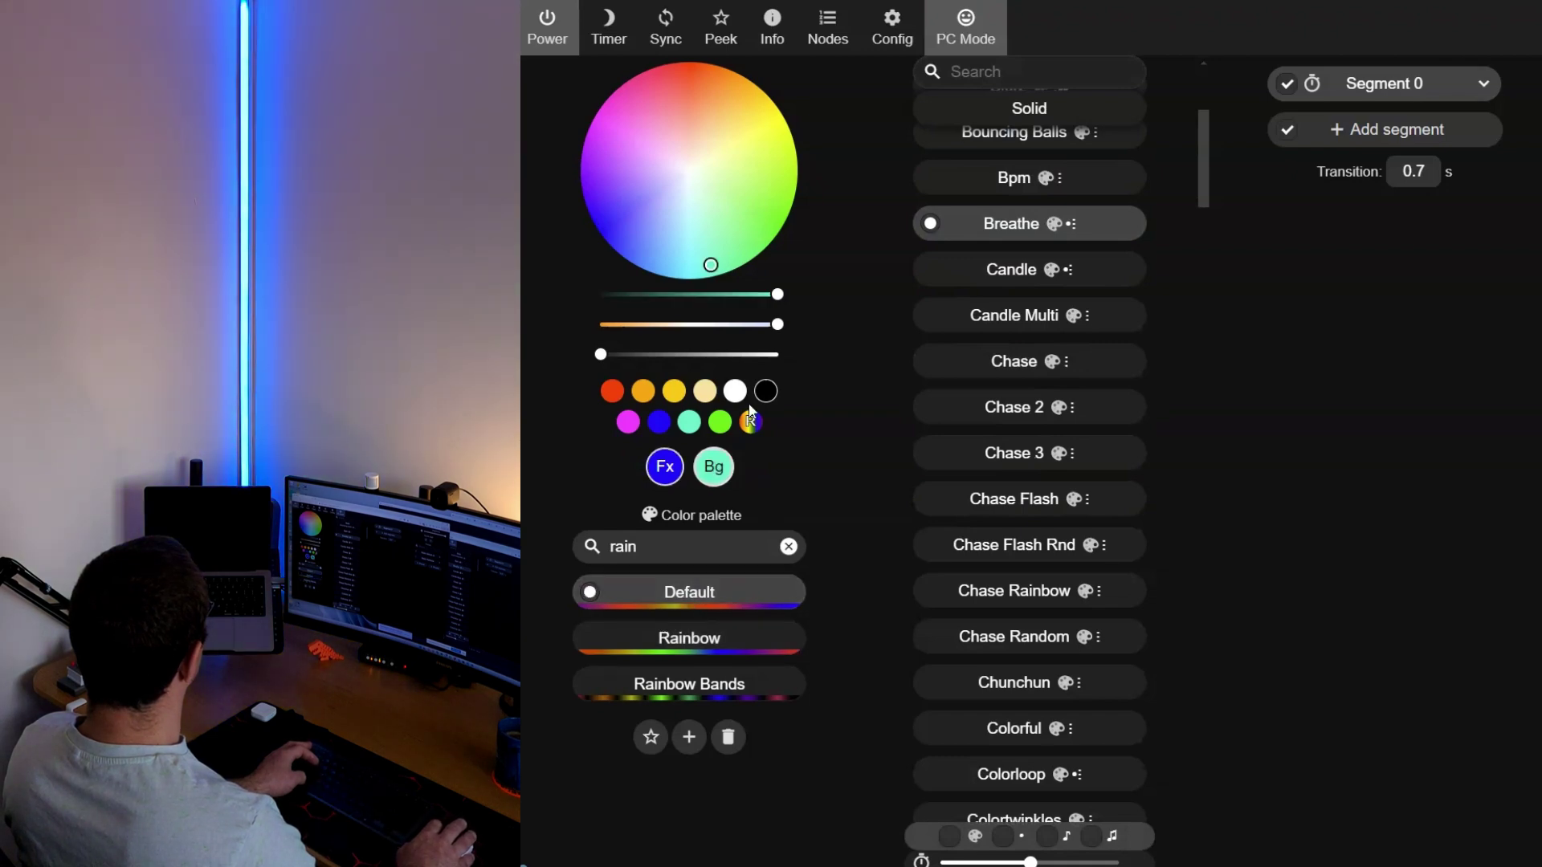
left_click(768, 392)
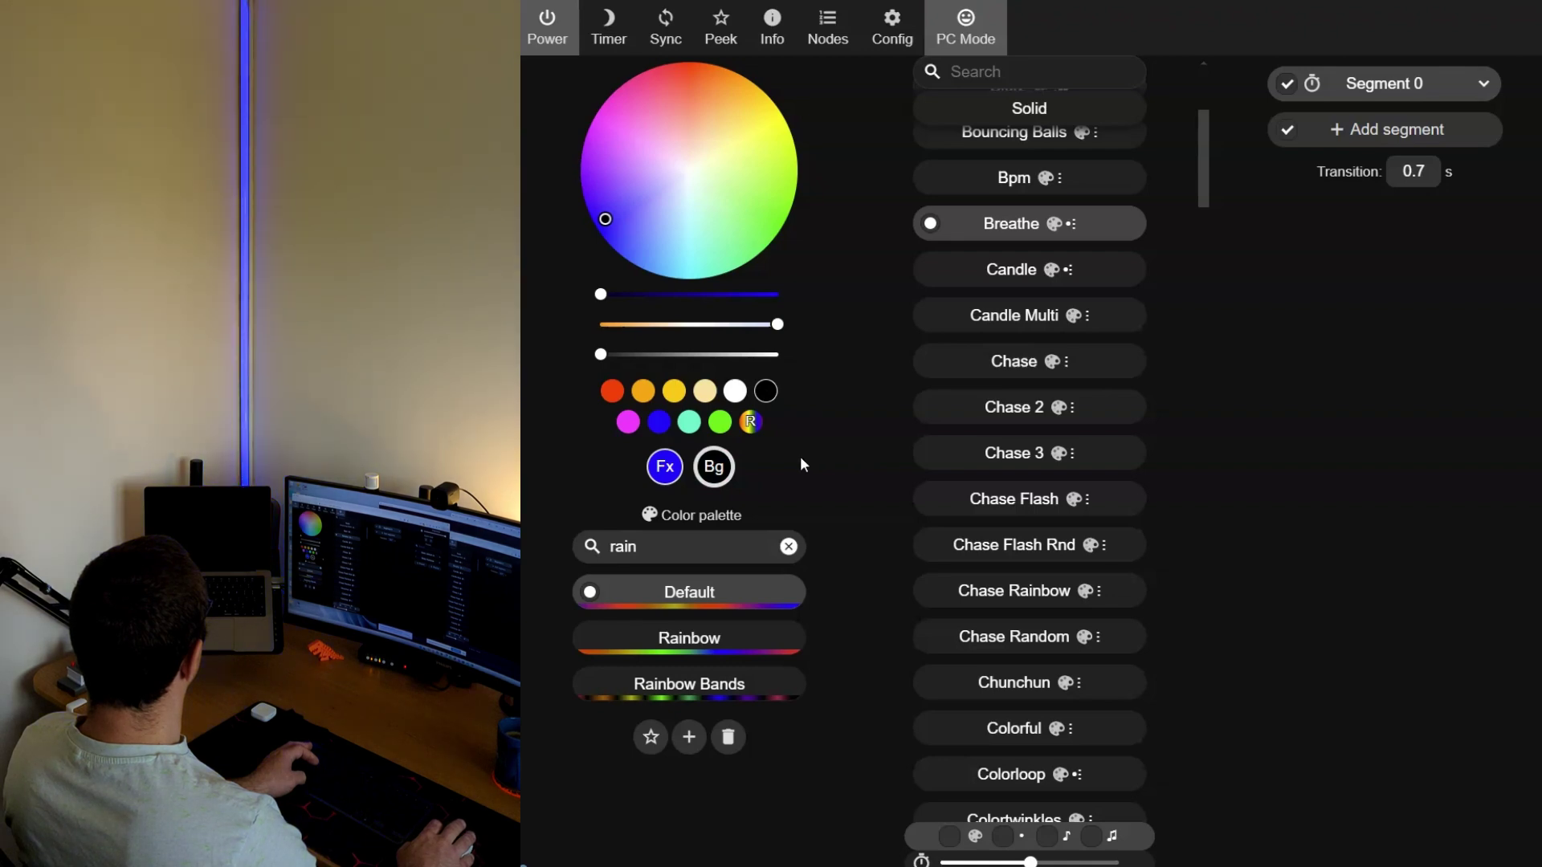
left_click(612, 391)
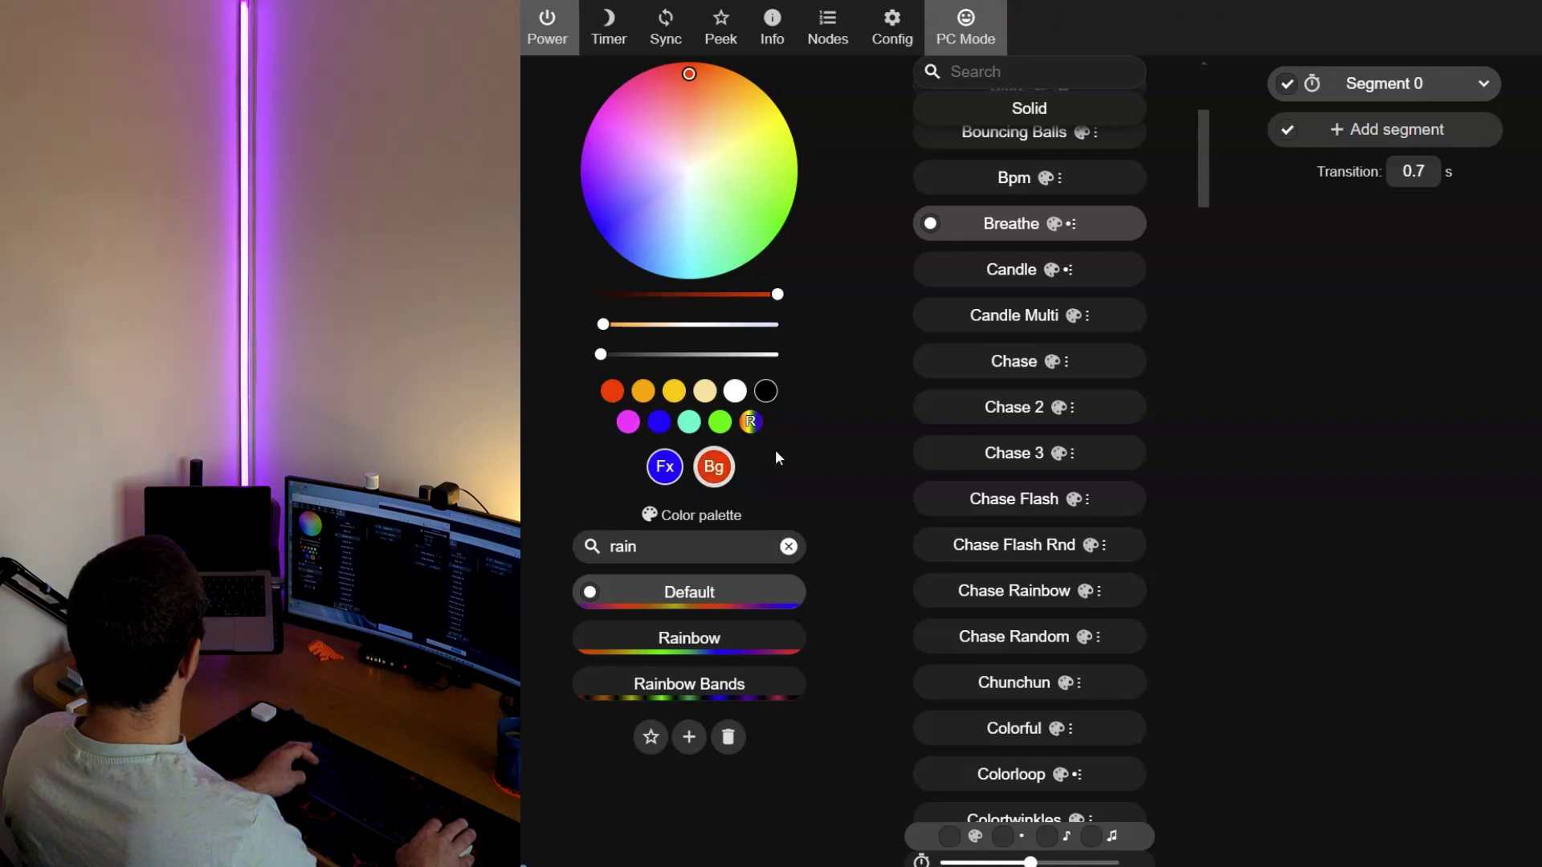
left_click(695, 640)
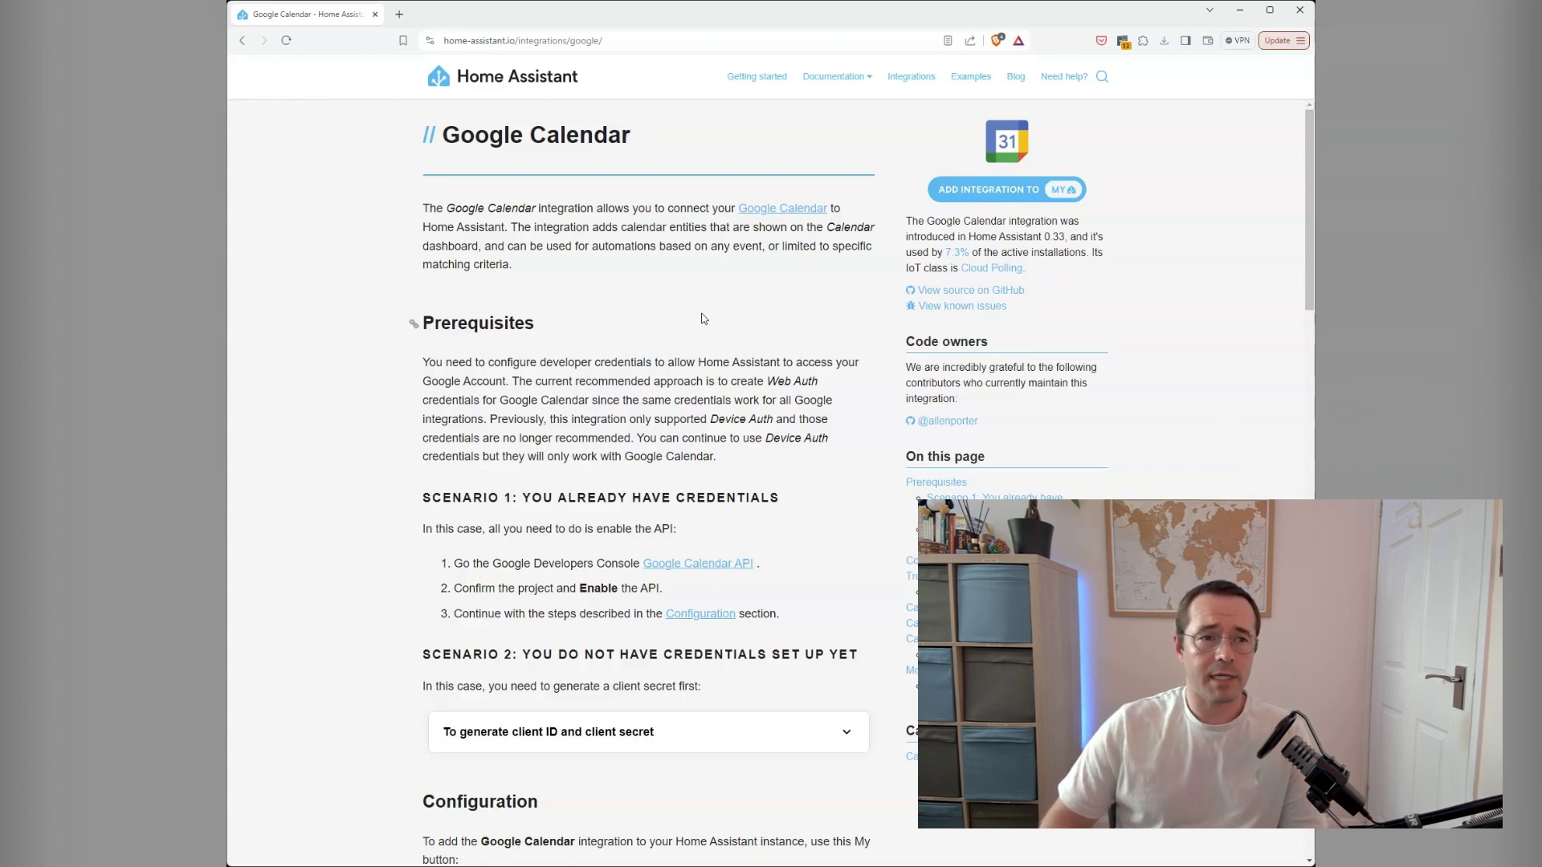
Expand the 'To generate client ID and client secret' section and scroll to its steps
left_click(447, 39)
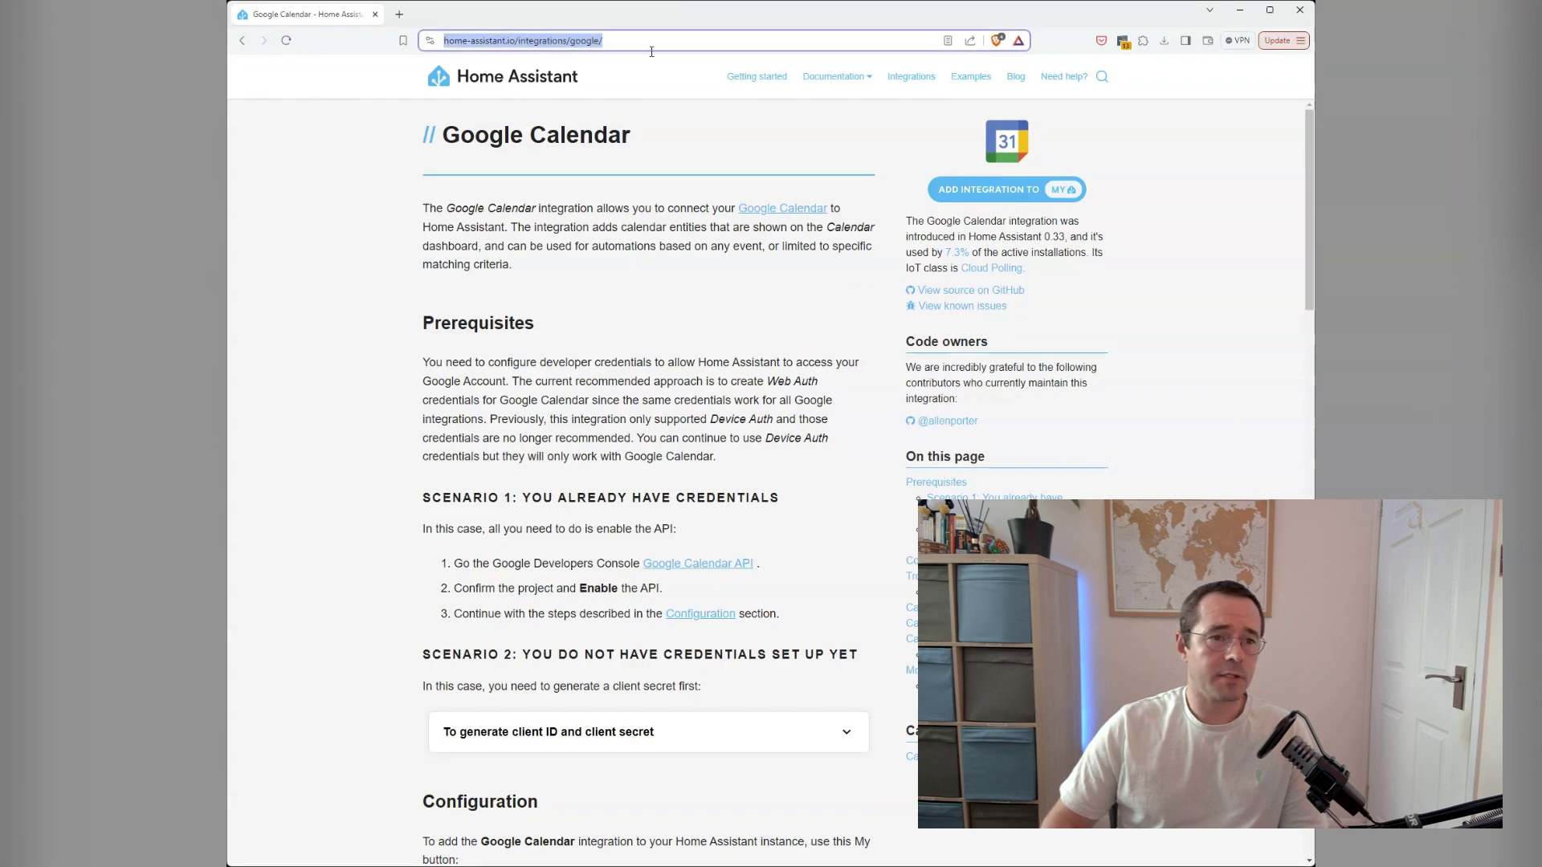
left_click(691, 247)
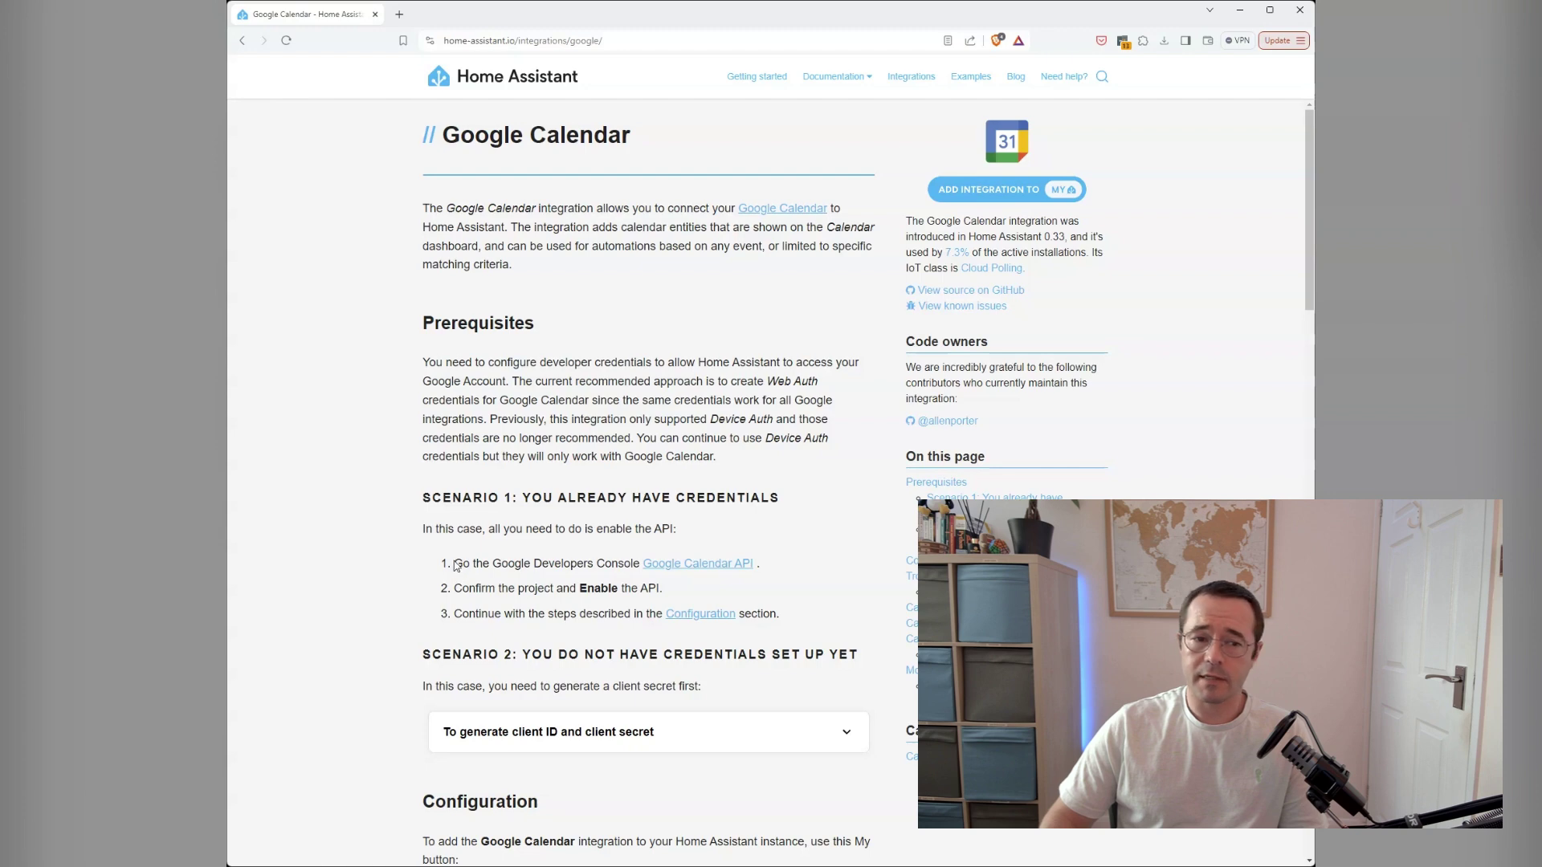
left_click_drag(456, 562, 795, 615)
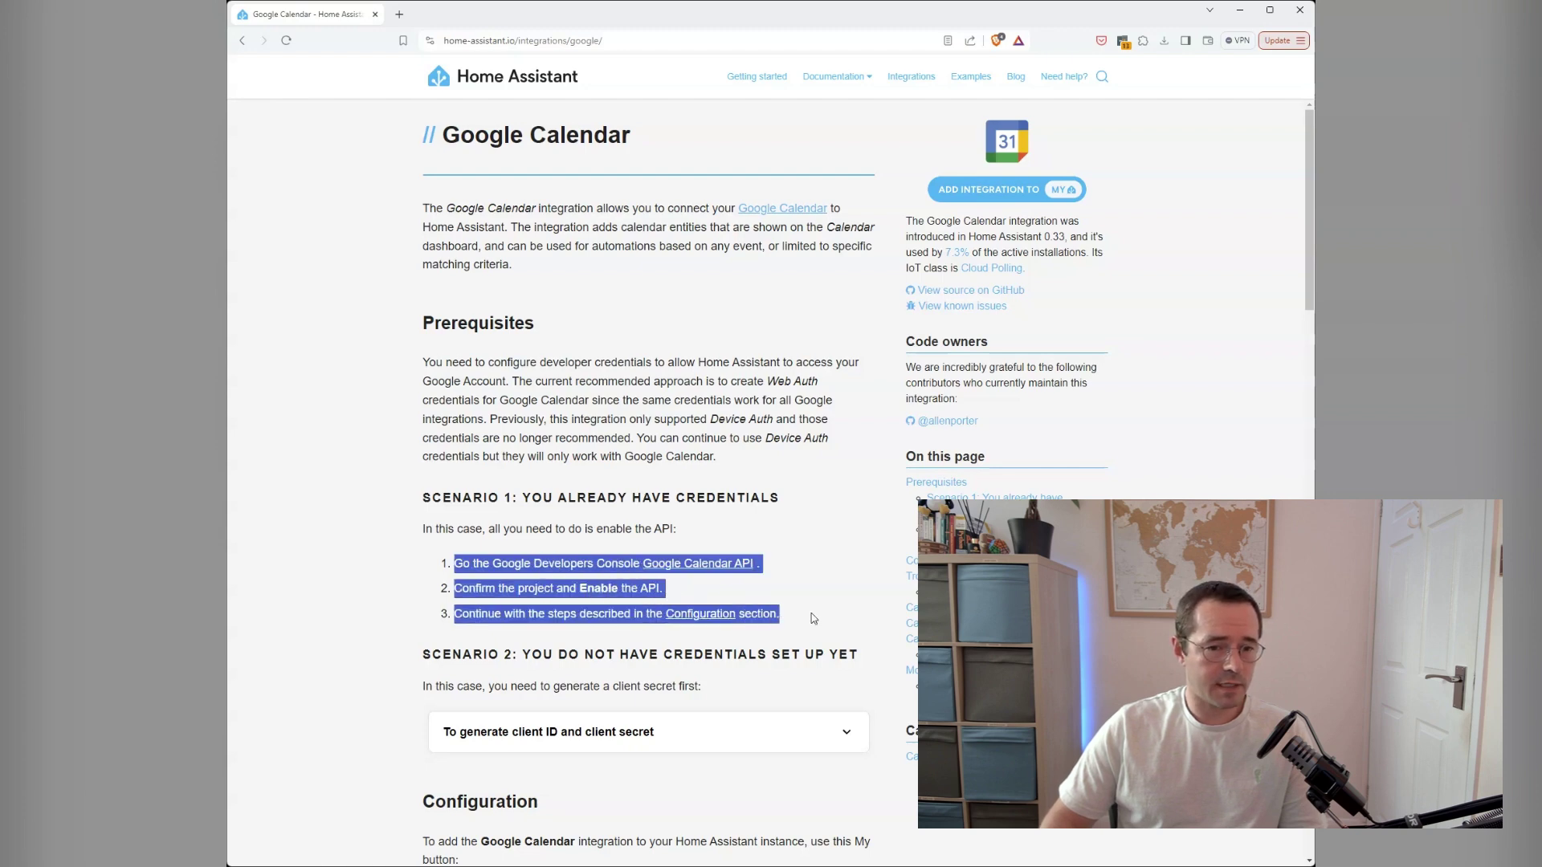
left_click(813, 619)
left_click(852, 741)
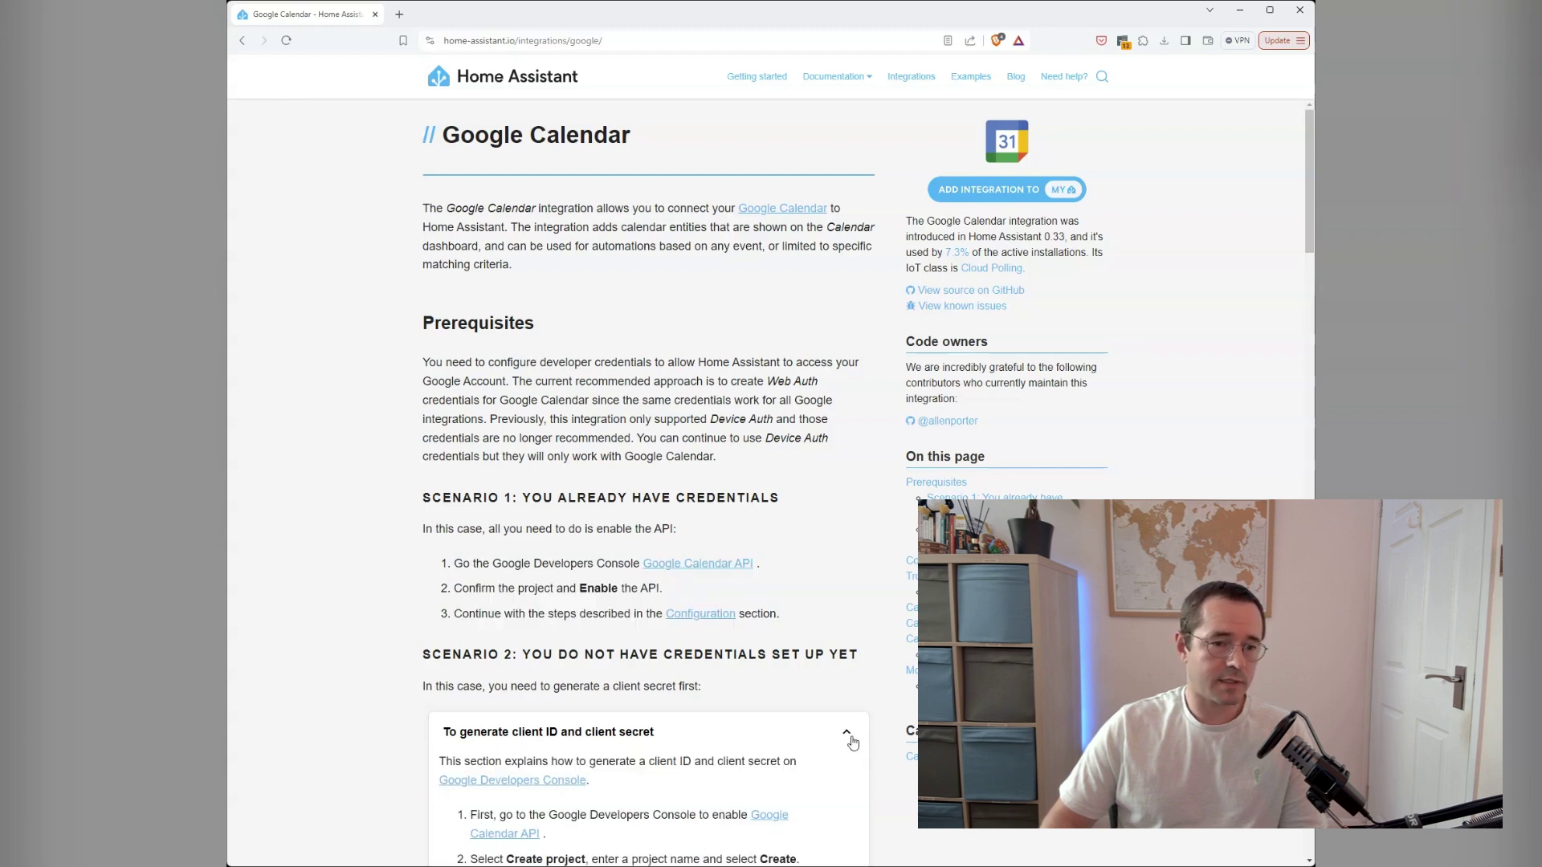
scroll(850, 670, "down", 8)
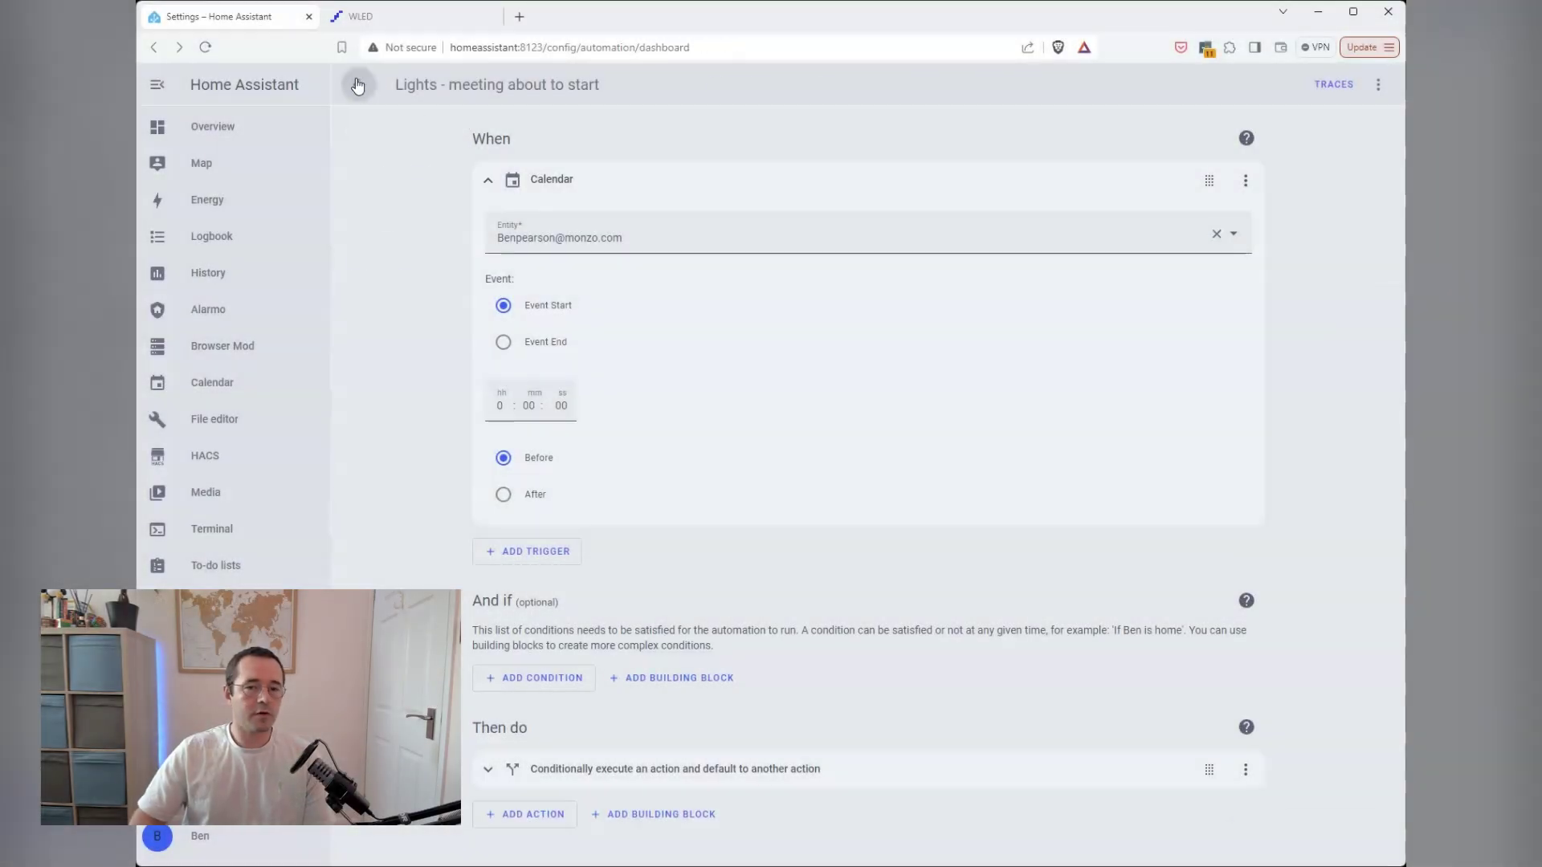
Open 'Lights - meeting about to start' and set the Calendar trigger offset to 0:01:00 Before
left_click(358, 84)
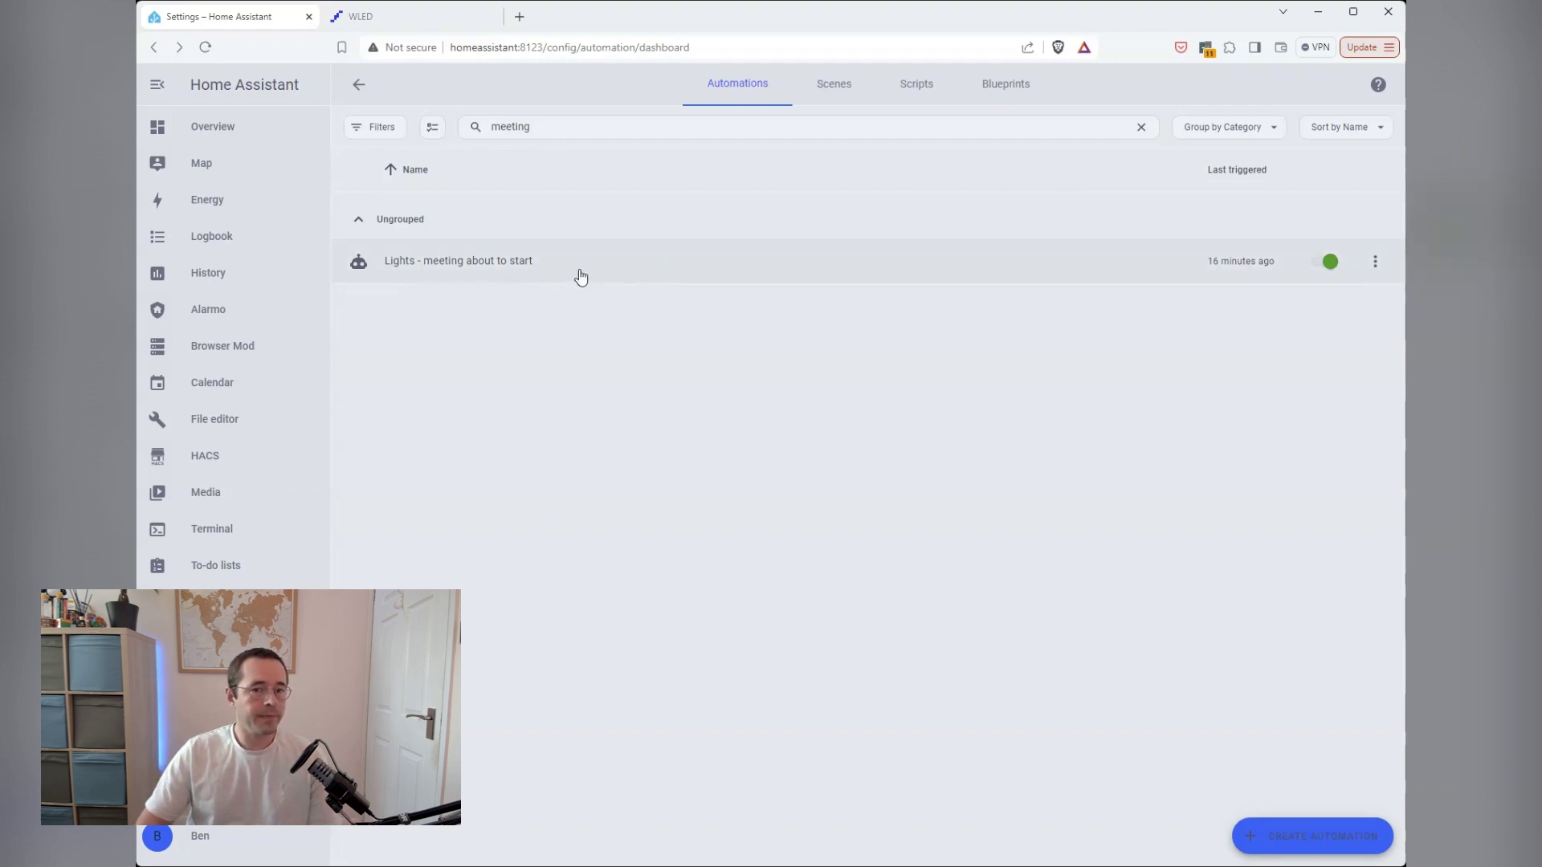
left_click(581, 277)
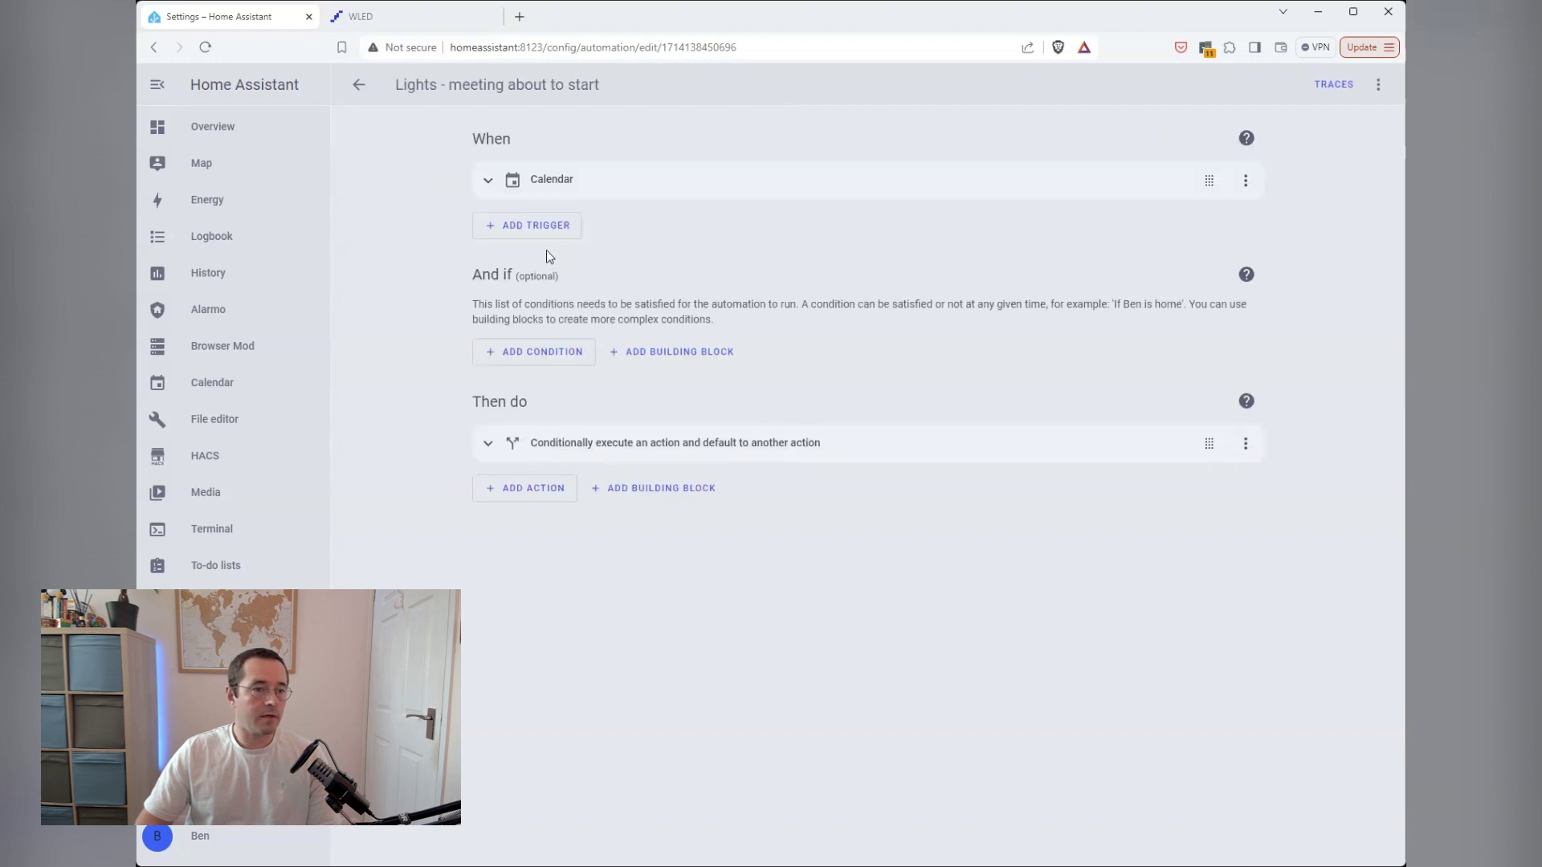
left_click(487, 185)
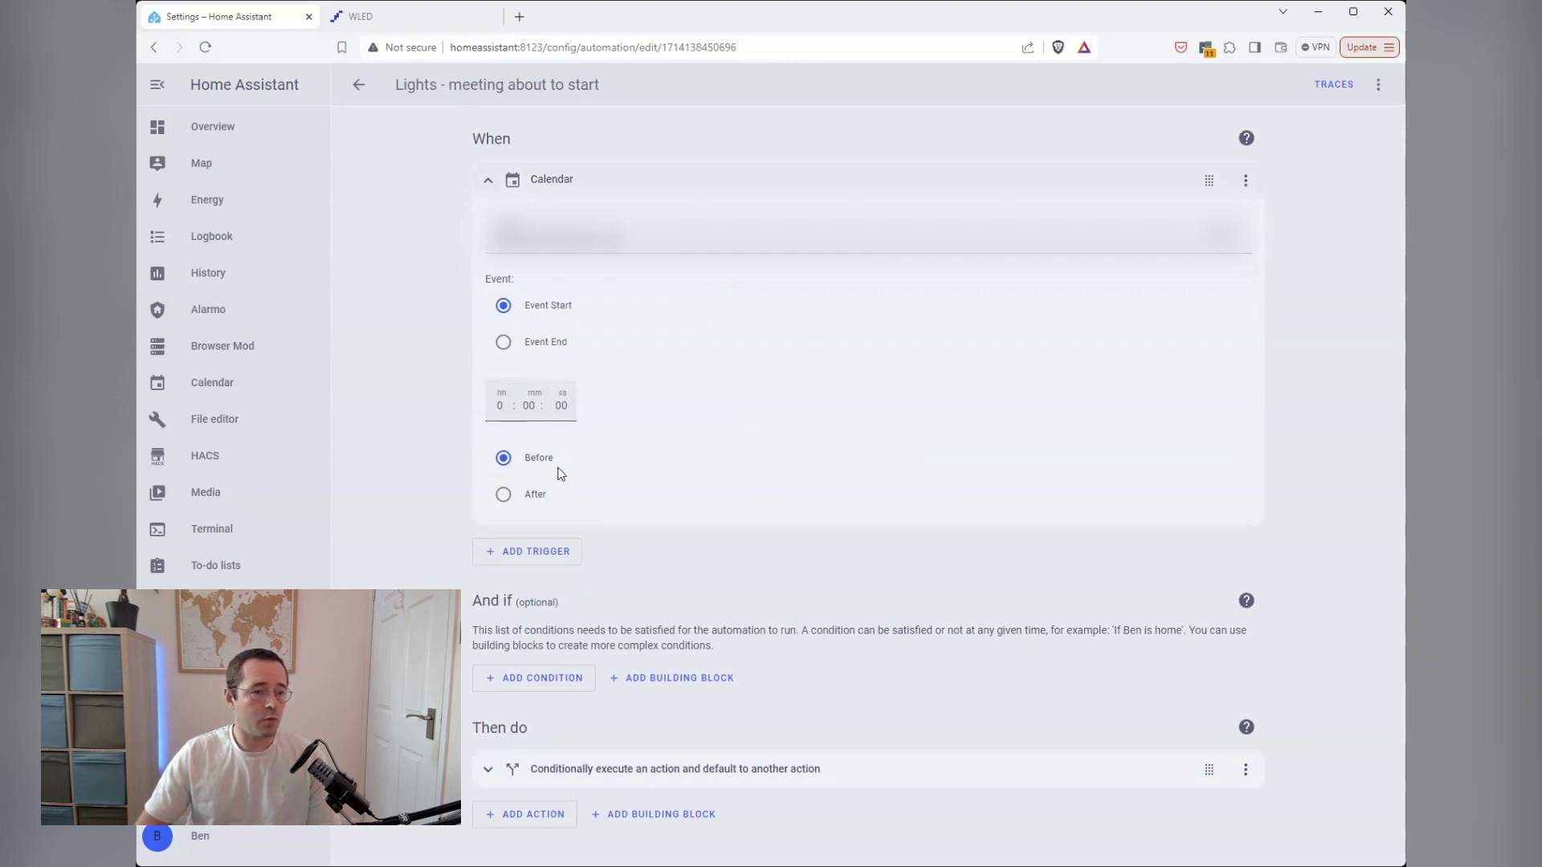
left_click(530, 411)
type("1")
left_click(525, 410)
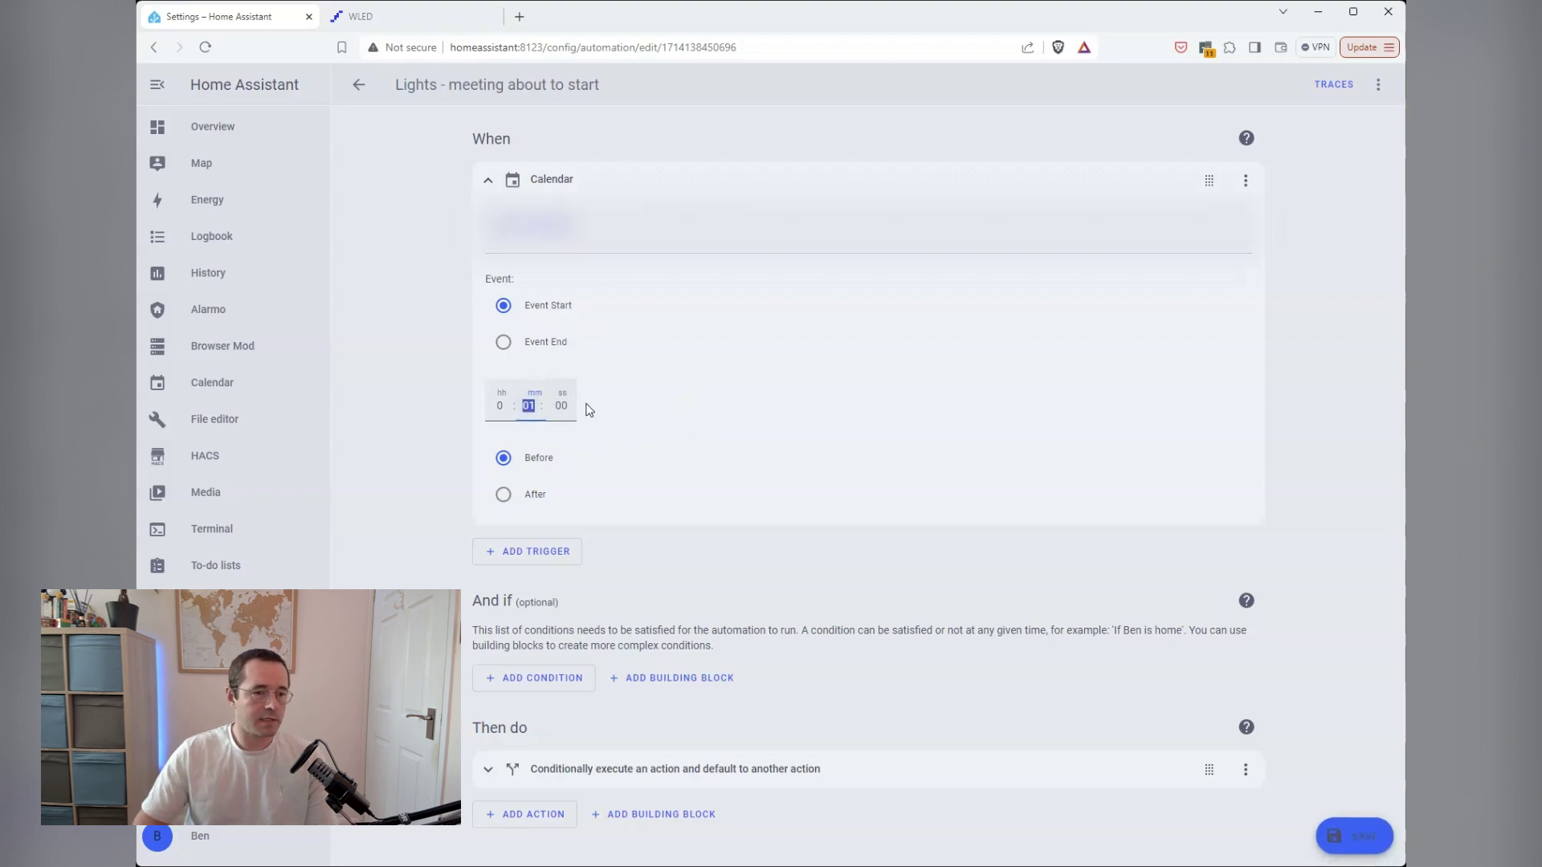
left_click(488, 180)
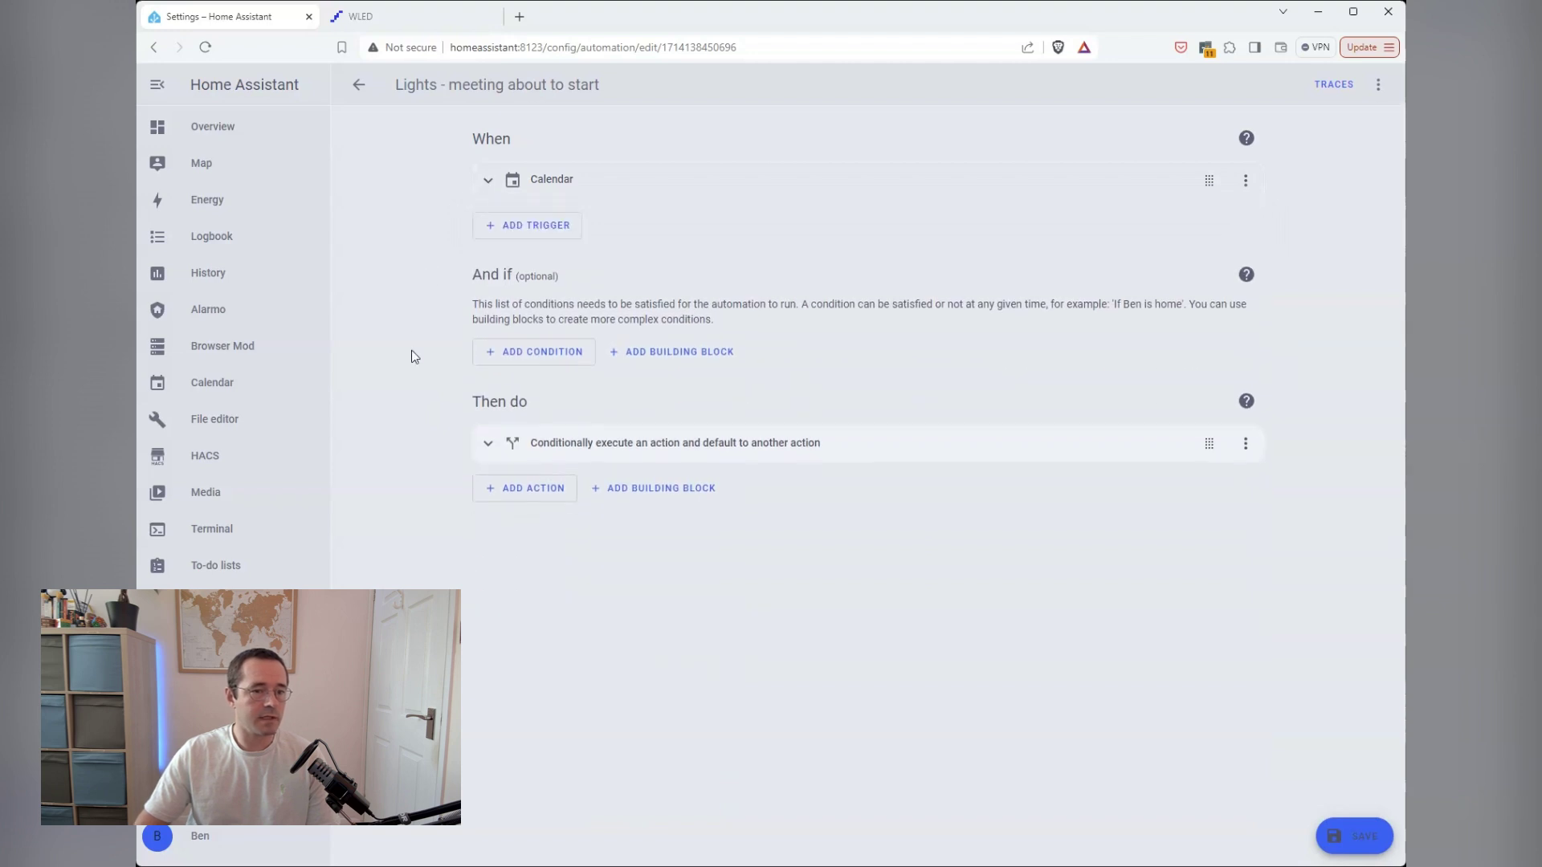
Inspect the existing conditional action, then add a new If-then action
left_click(487, 447)
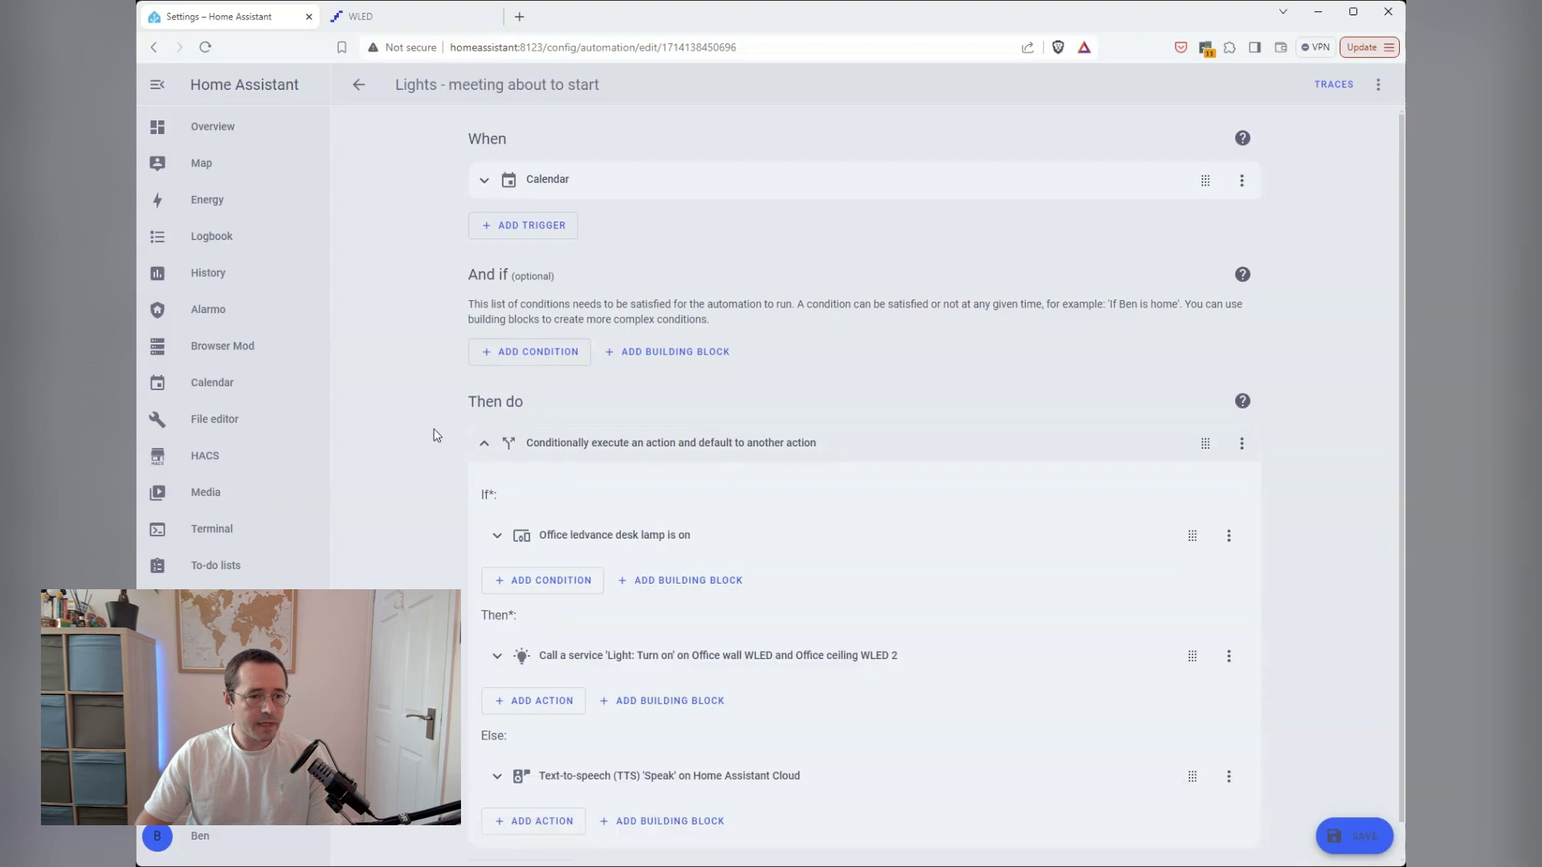
scroll(426, 435, "down", 1)
left_click(483, 407)
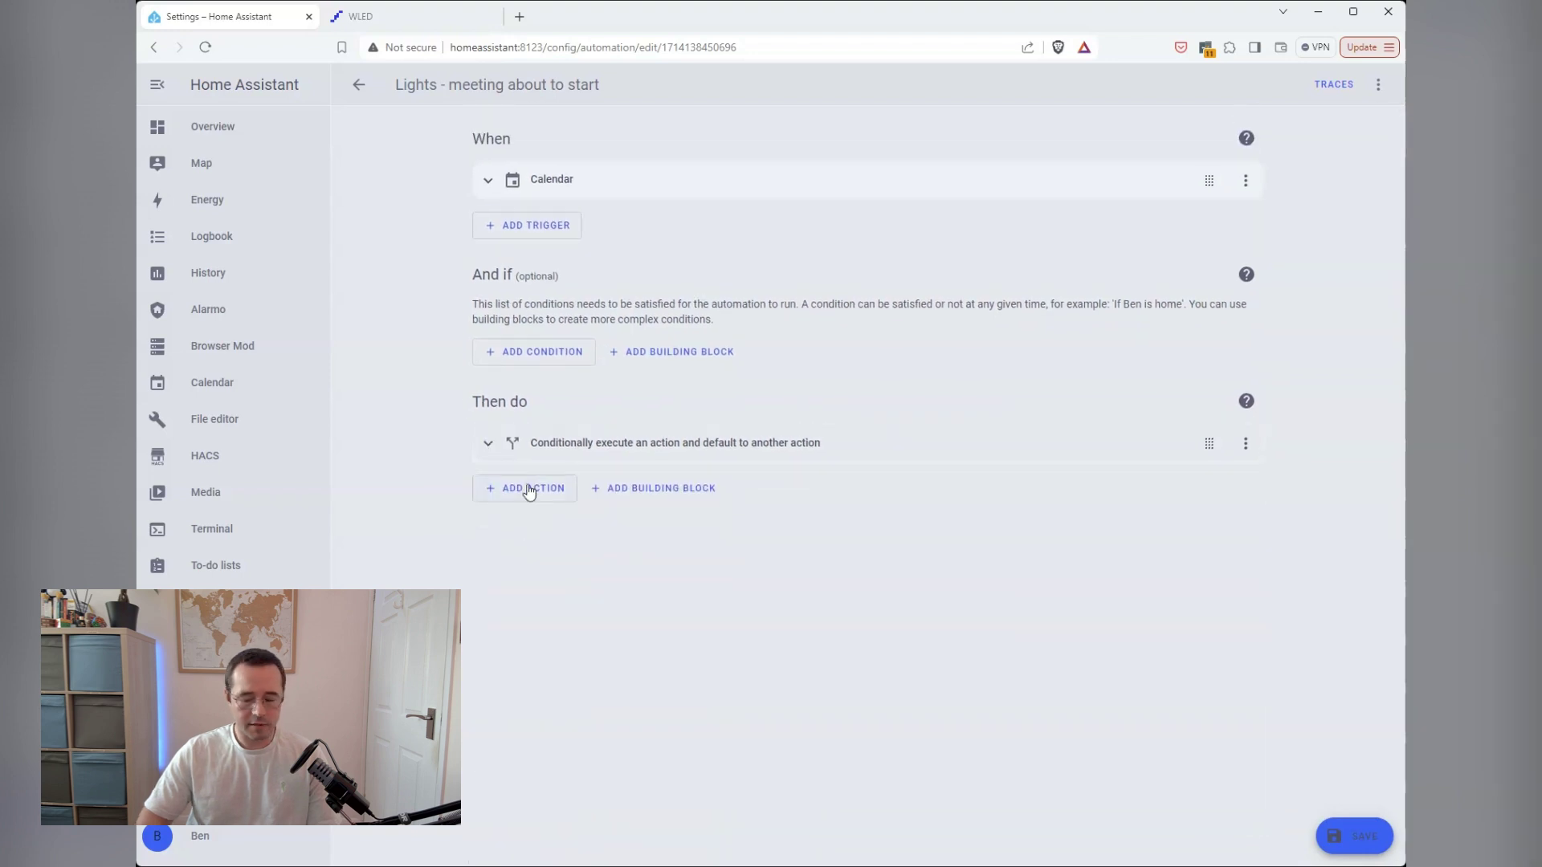
left_click(529, 488)
type("if")
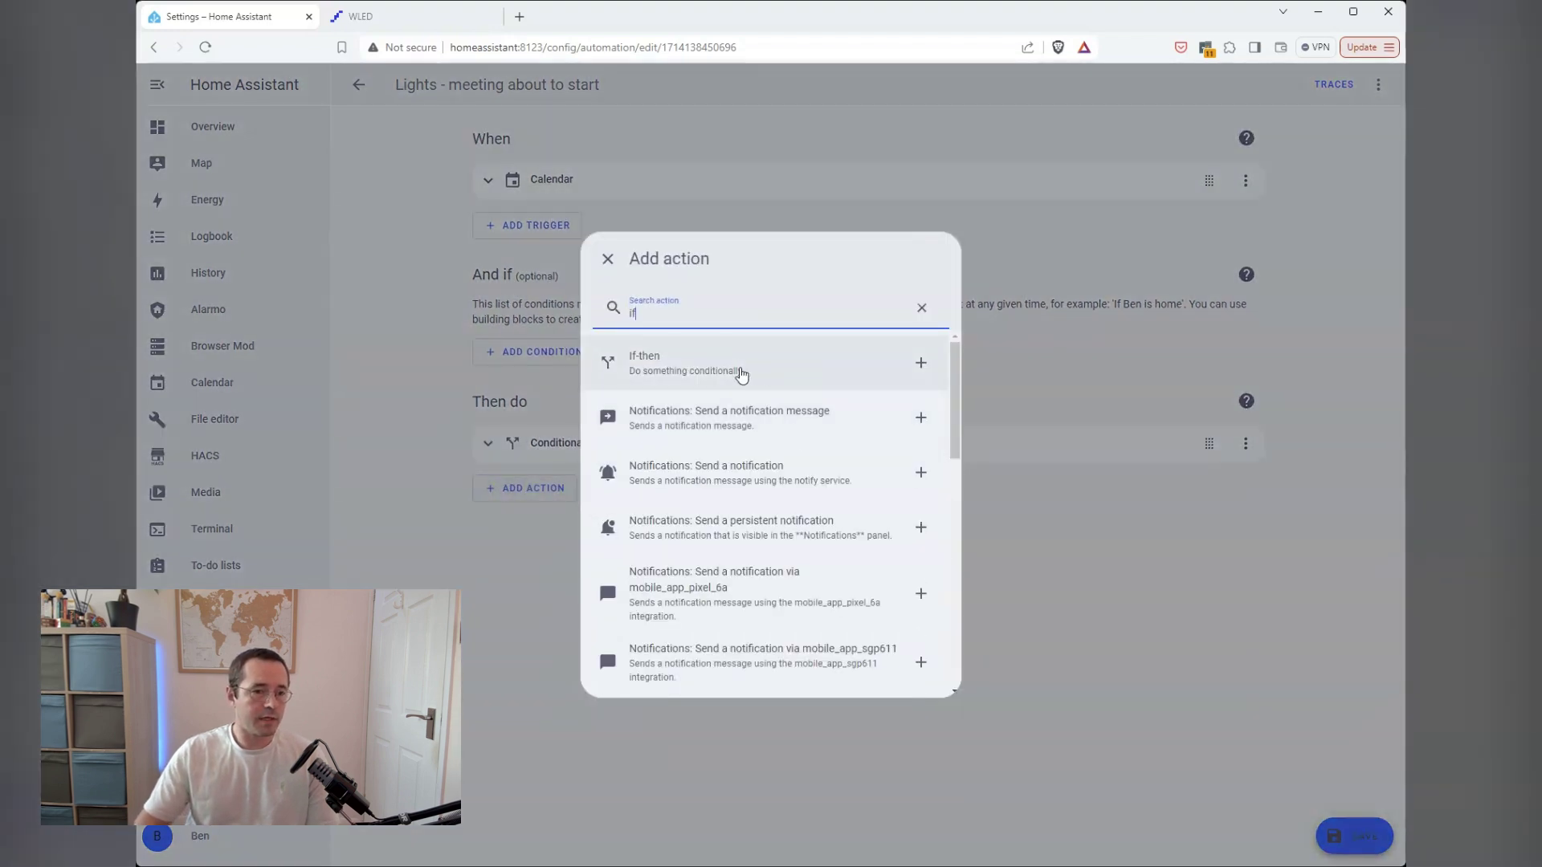
left_click(739, 360)
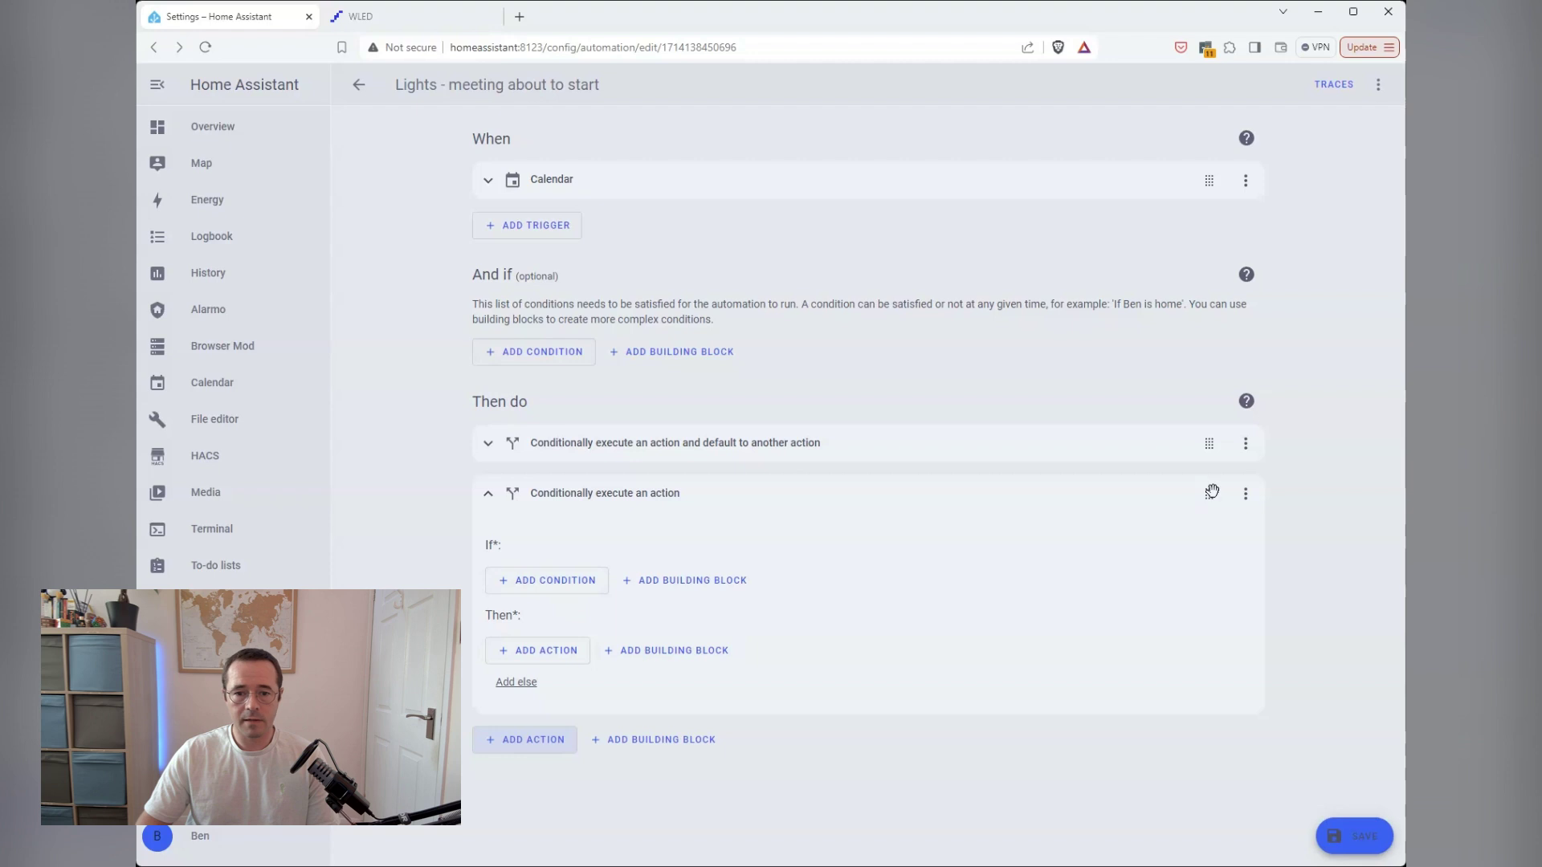
Delete the extra If-then action and expand the remaining conditional action's branches
left_click(1246, 493)
scroll(1325, 448, "down", 1)
left_click(1313, 450)
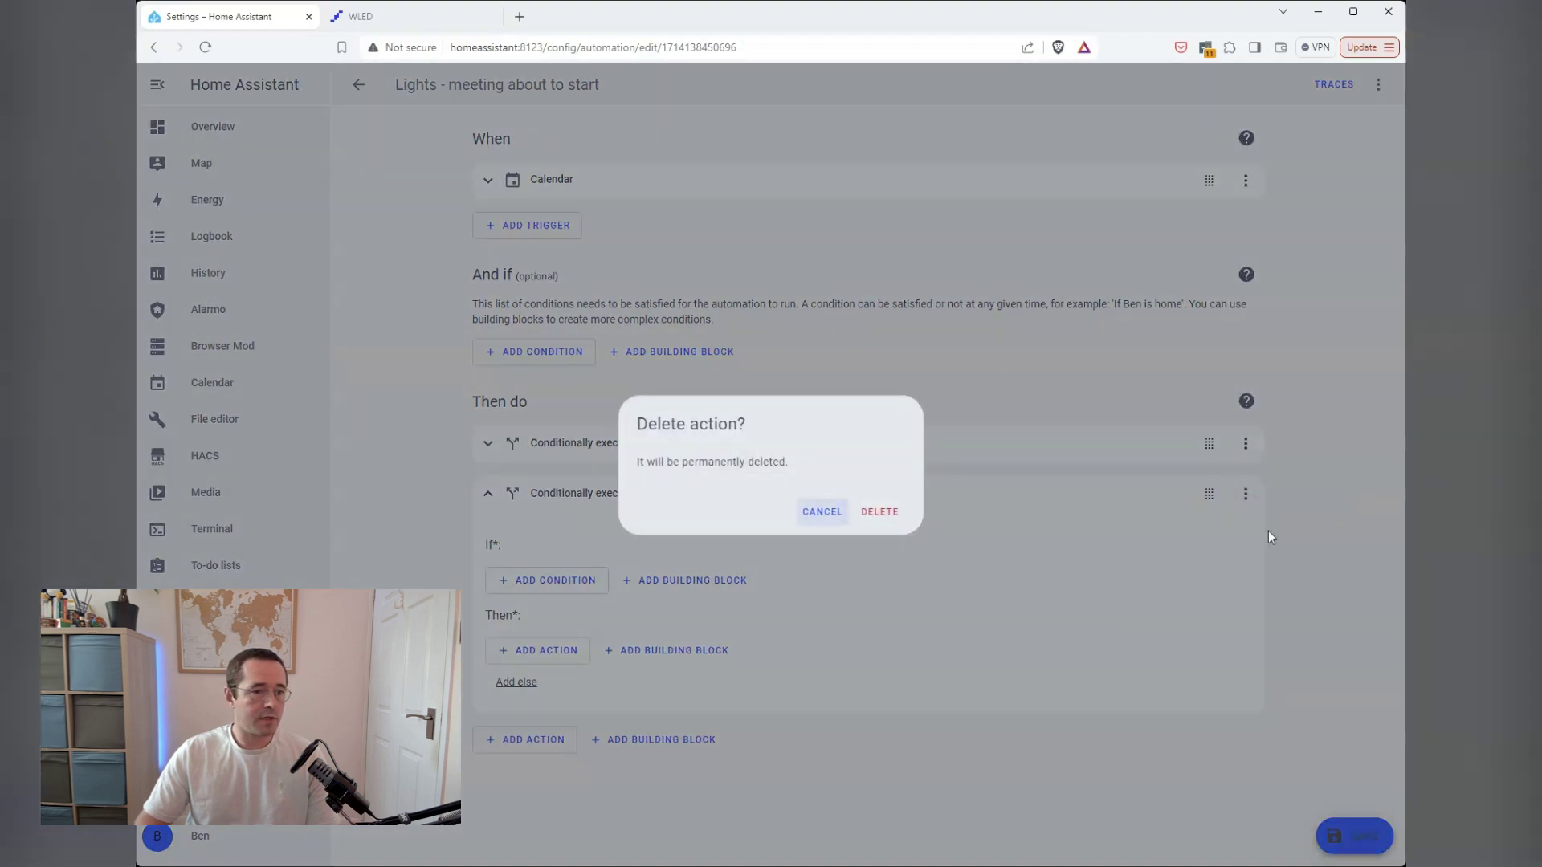
left_click(881, 519)
left_click(488, 443)
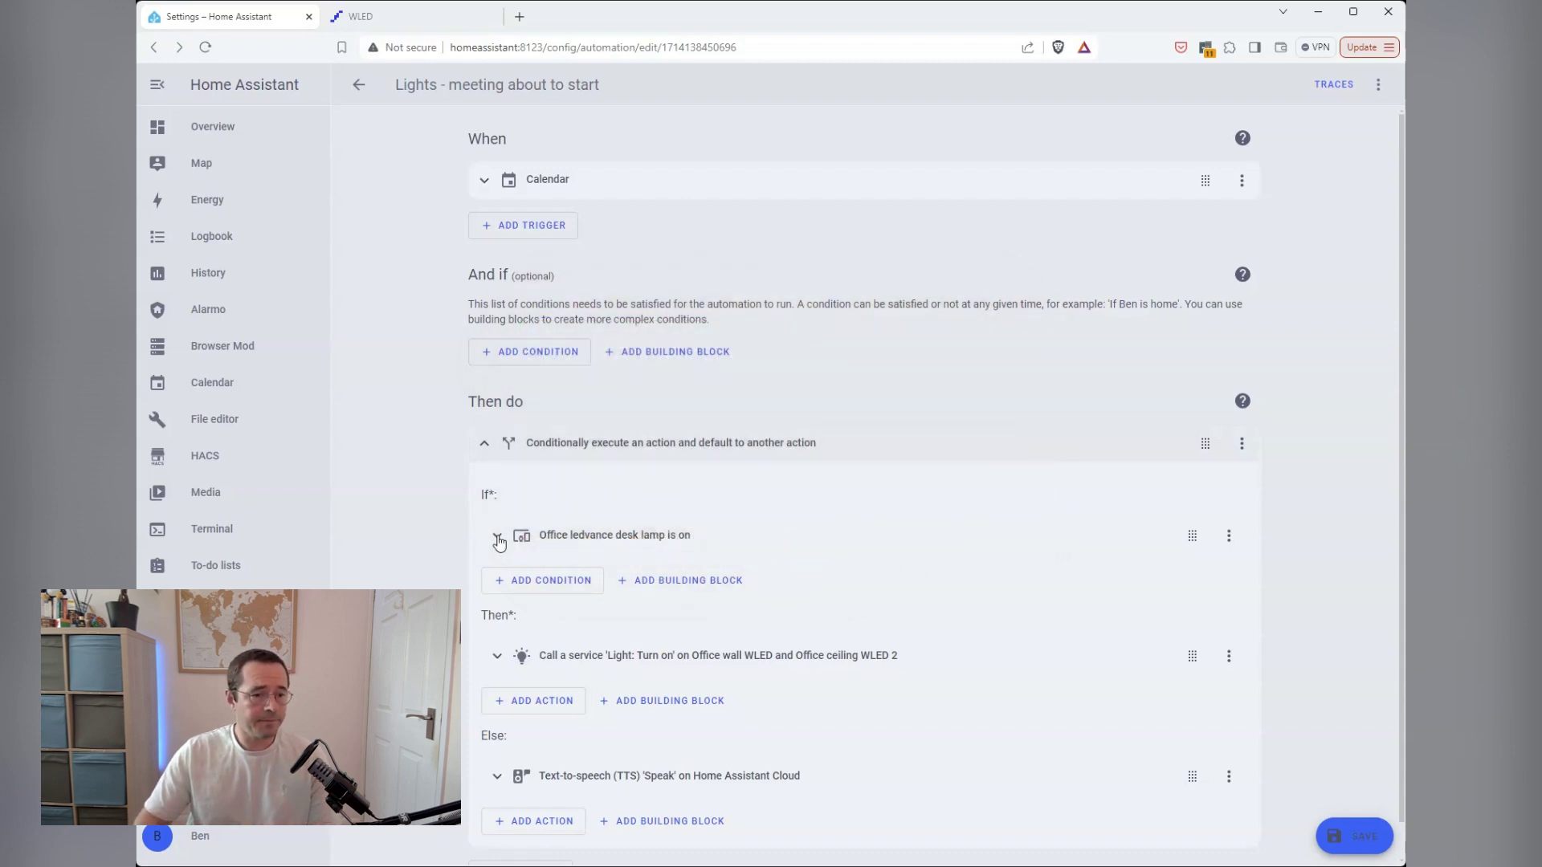
scroll(514, 530, "down", 1)
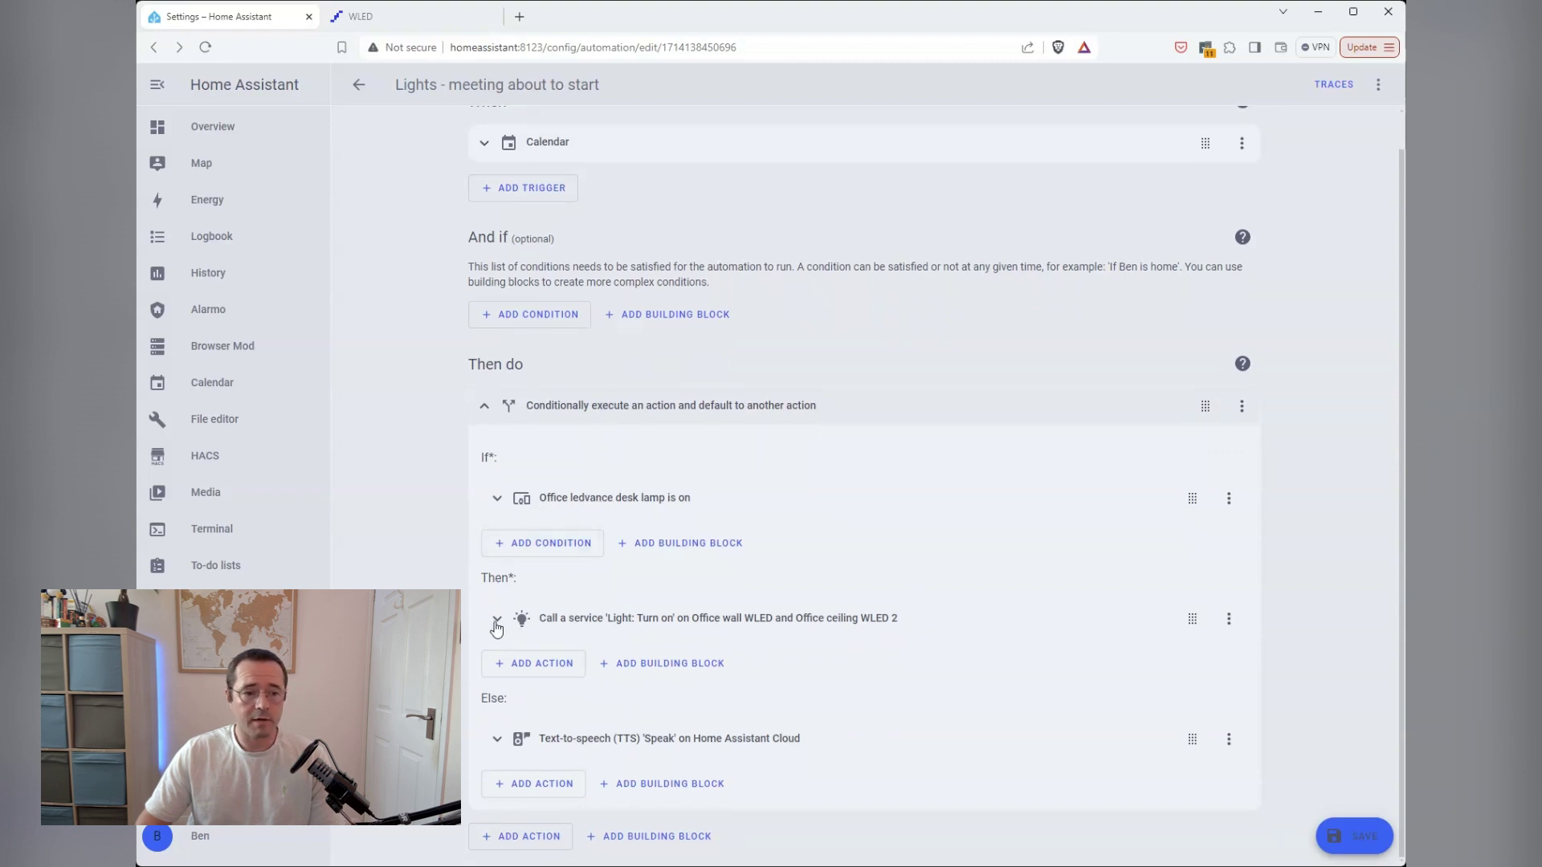
Expand the Then light turn-on step and confirm its Effect field reads Tetrix
left_click(497, 620)
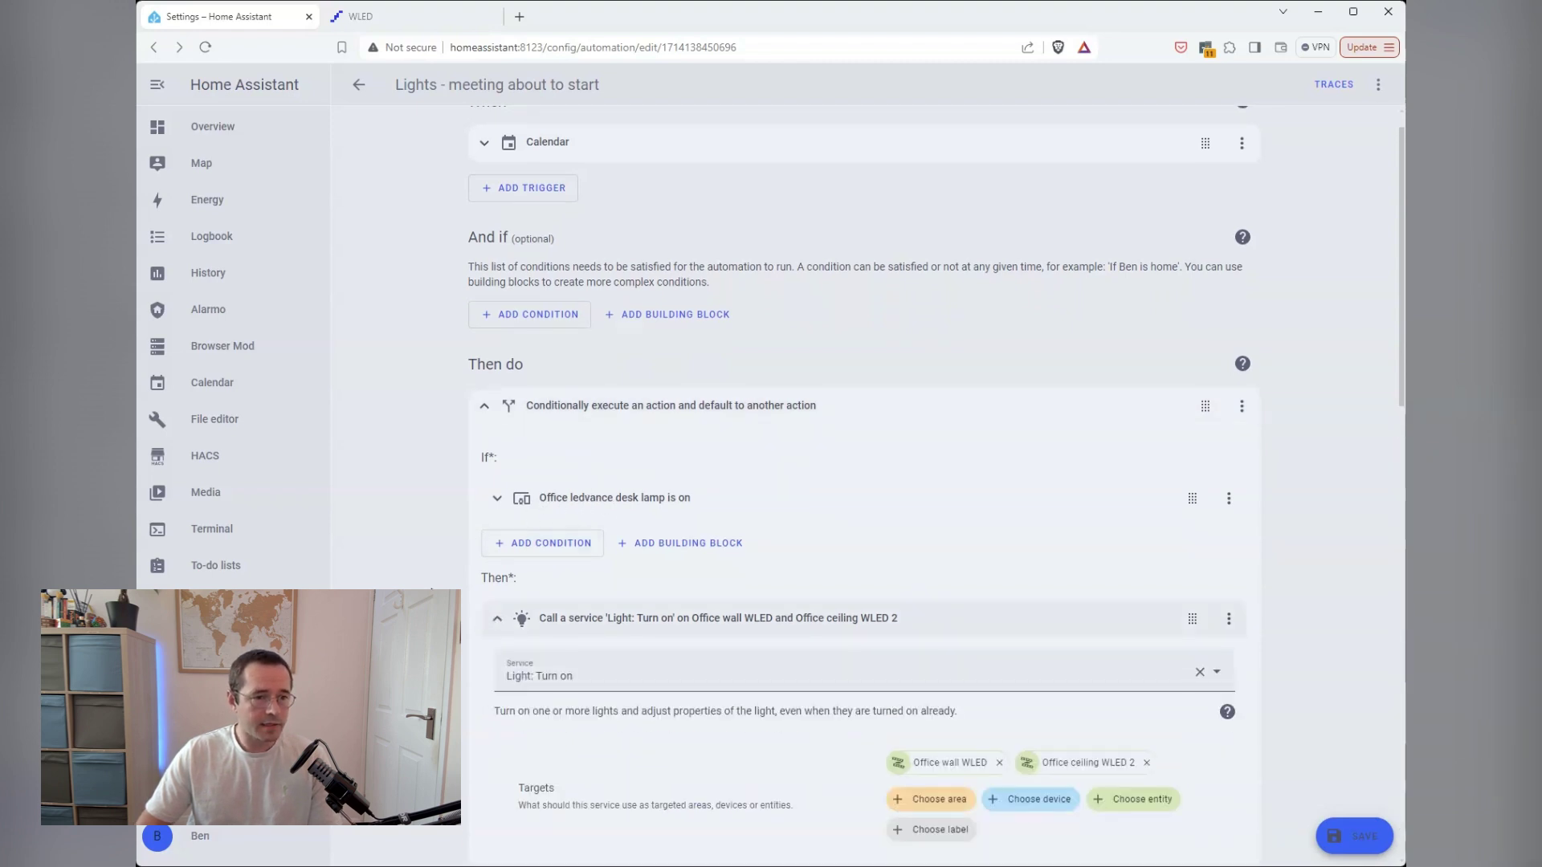
scroll(579, 498, "down", 4)
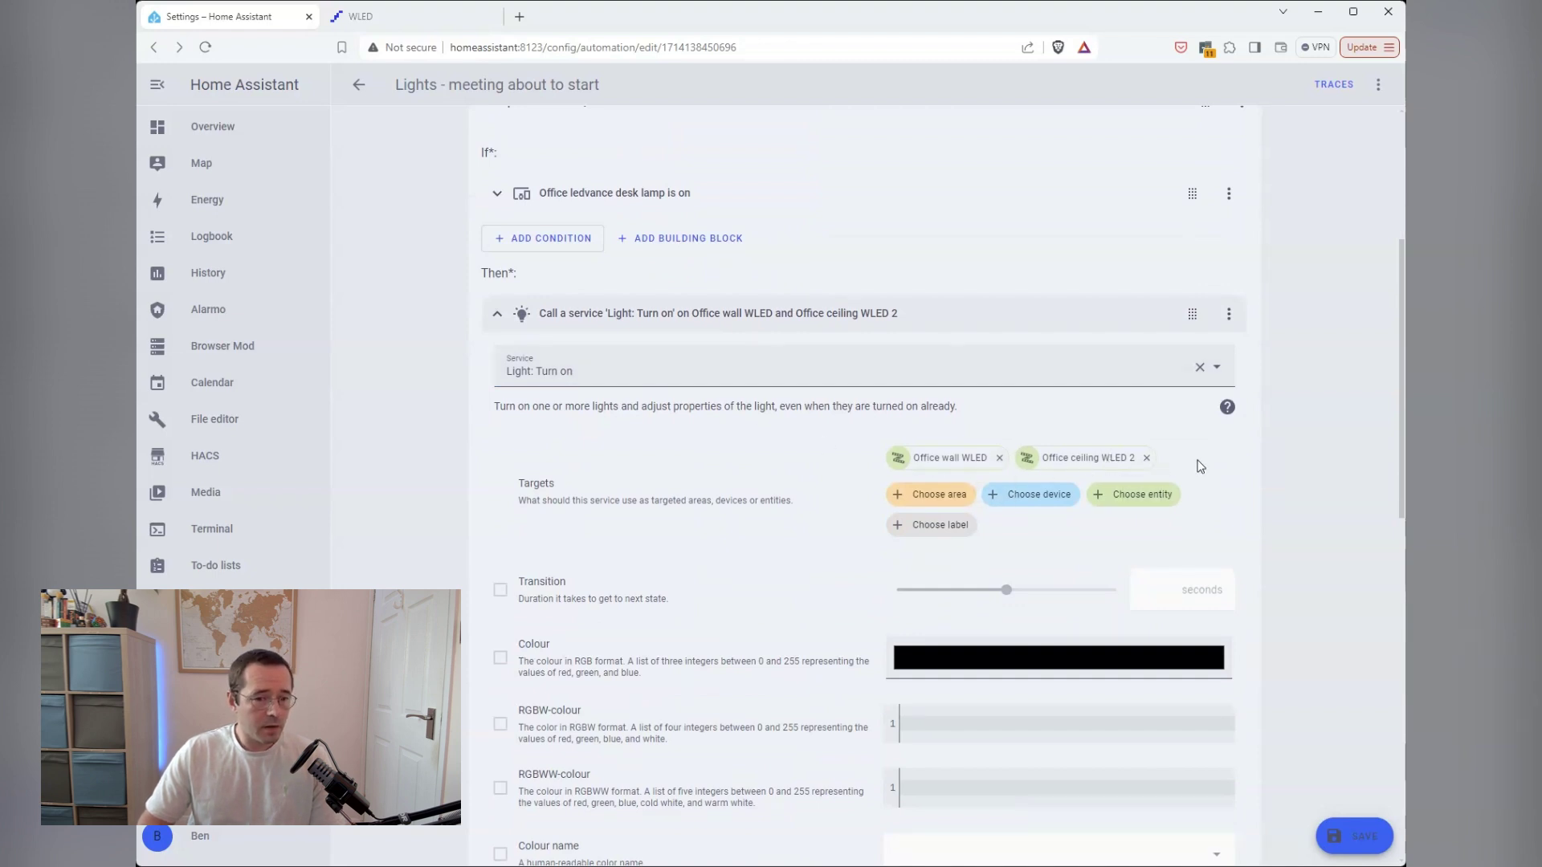
scroll(1200, 467, "down", 10)
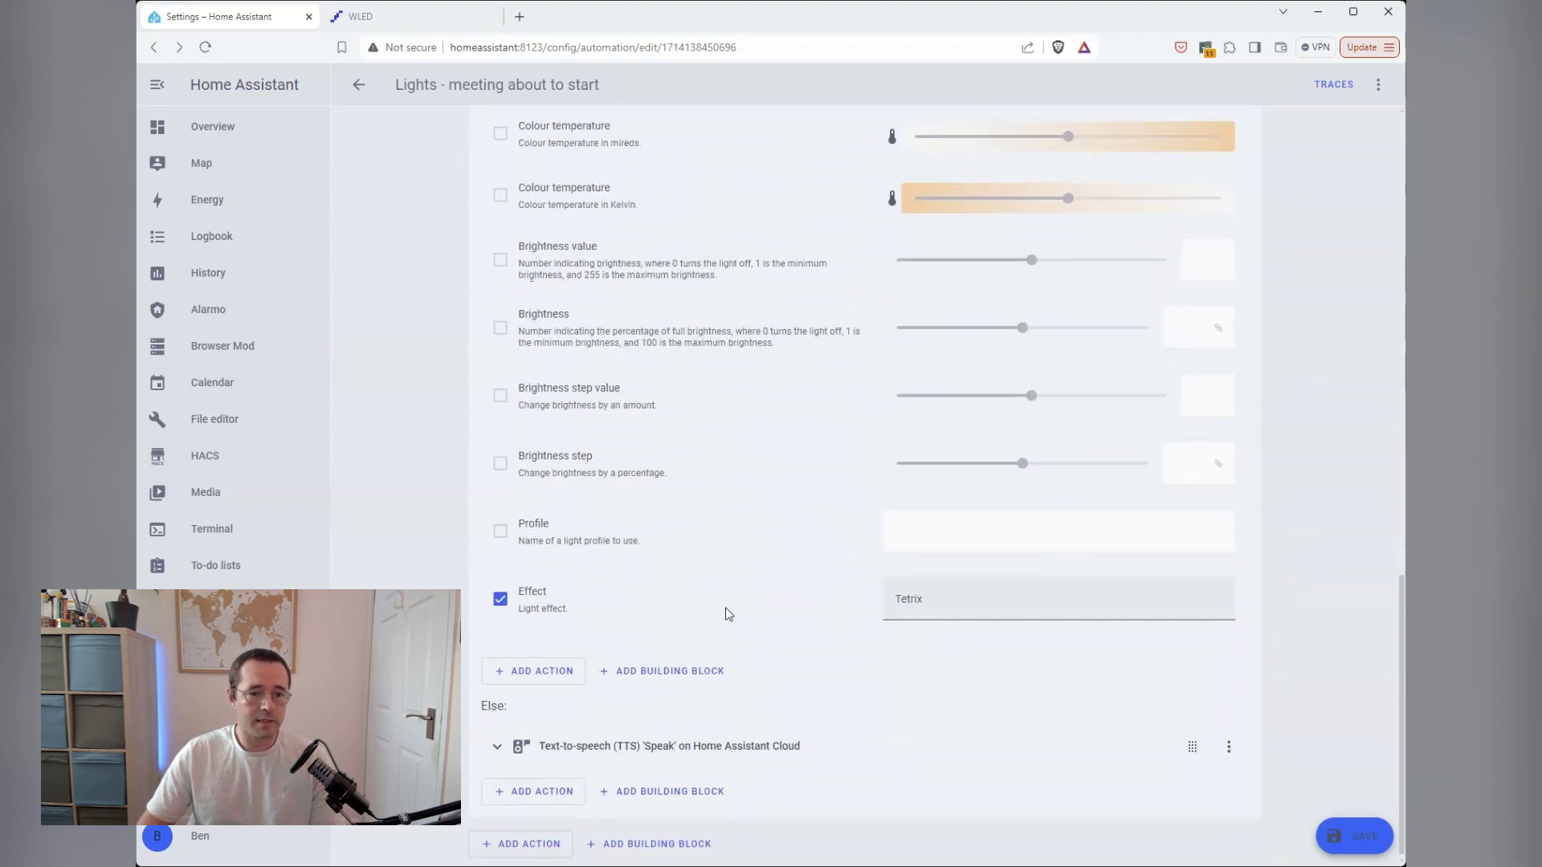
double_click(950, 599)
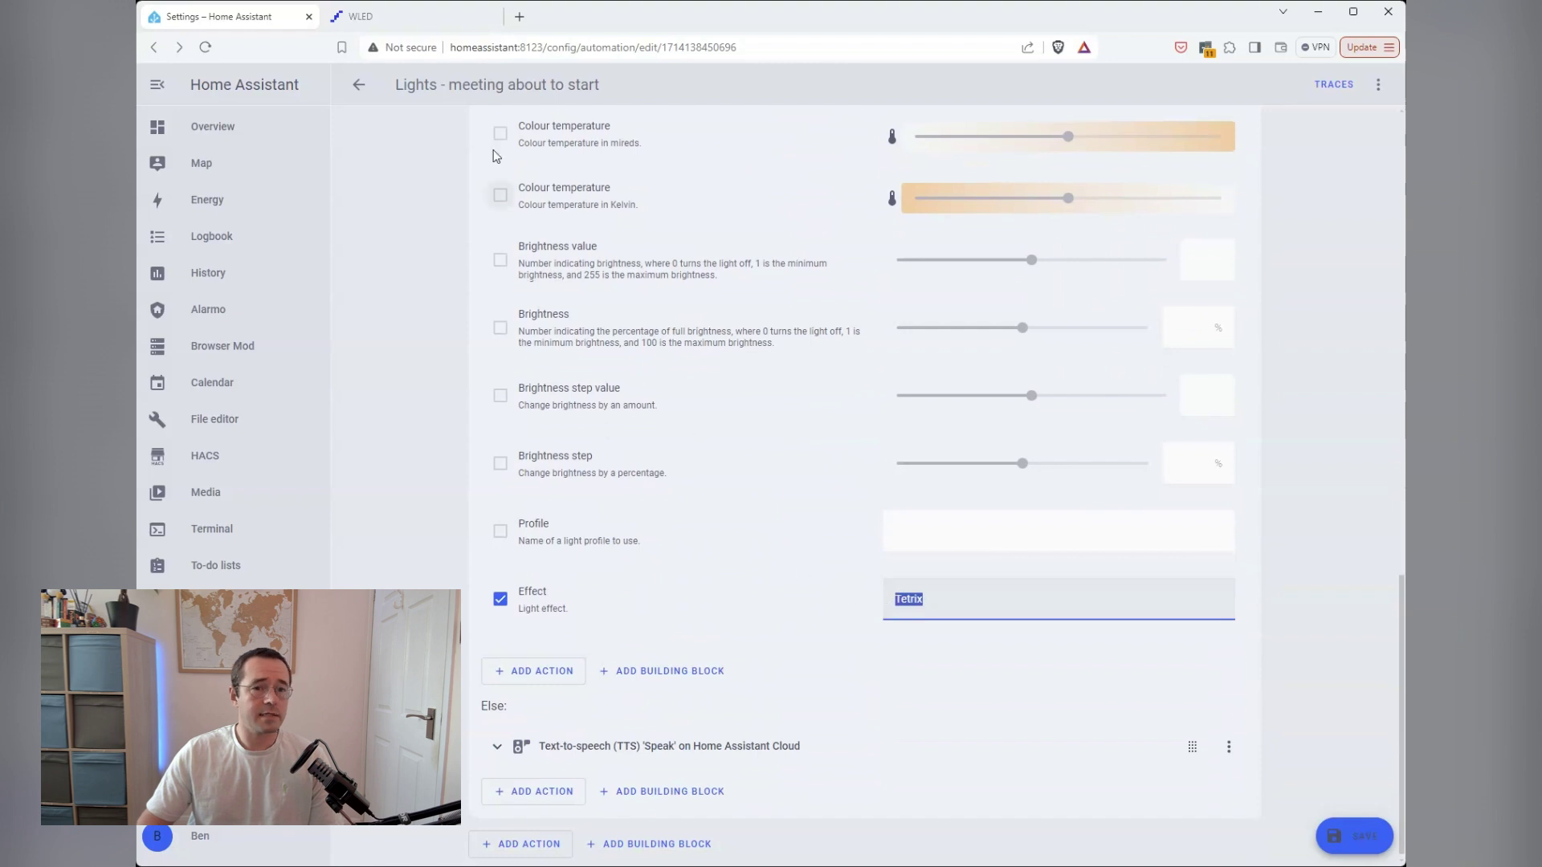
left_click(402, 16)
Search the WLED effect list for 'tetr' to confirm Tetrix is available
left_click(619, 156)
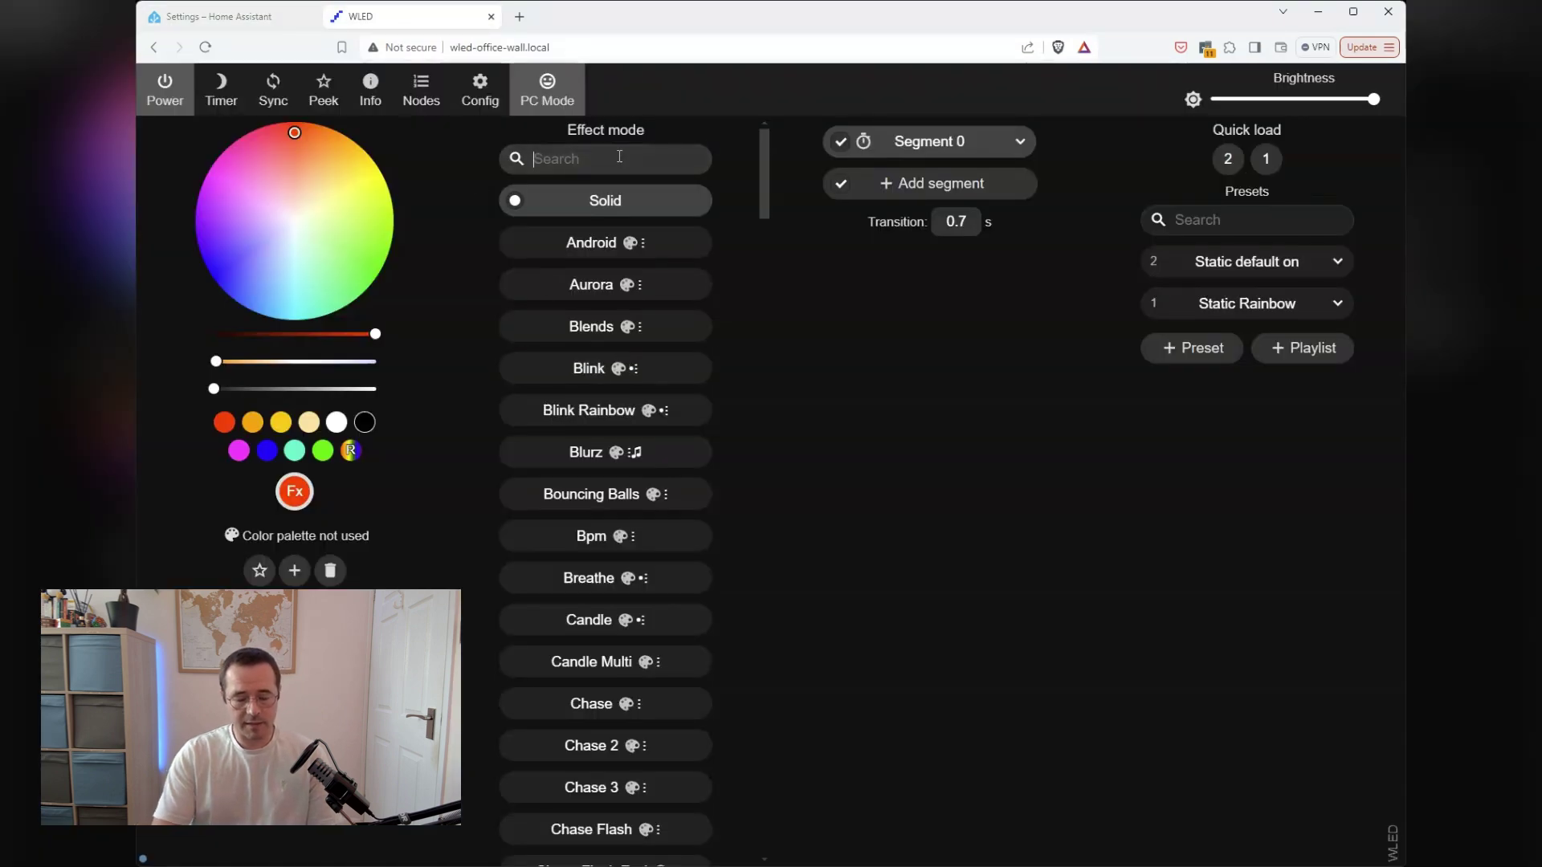
type("tetrix")
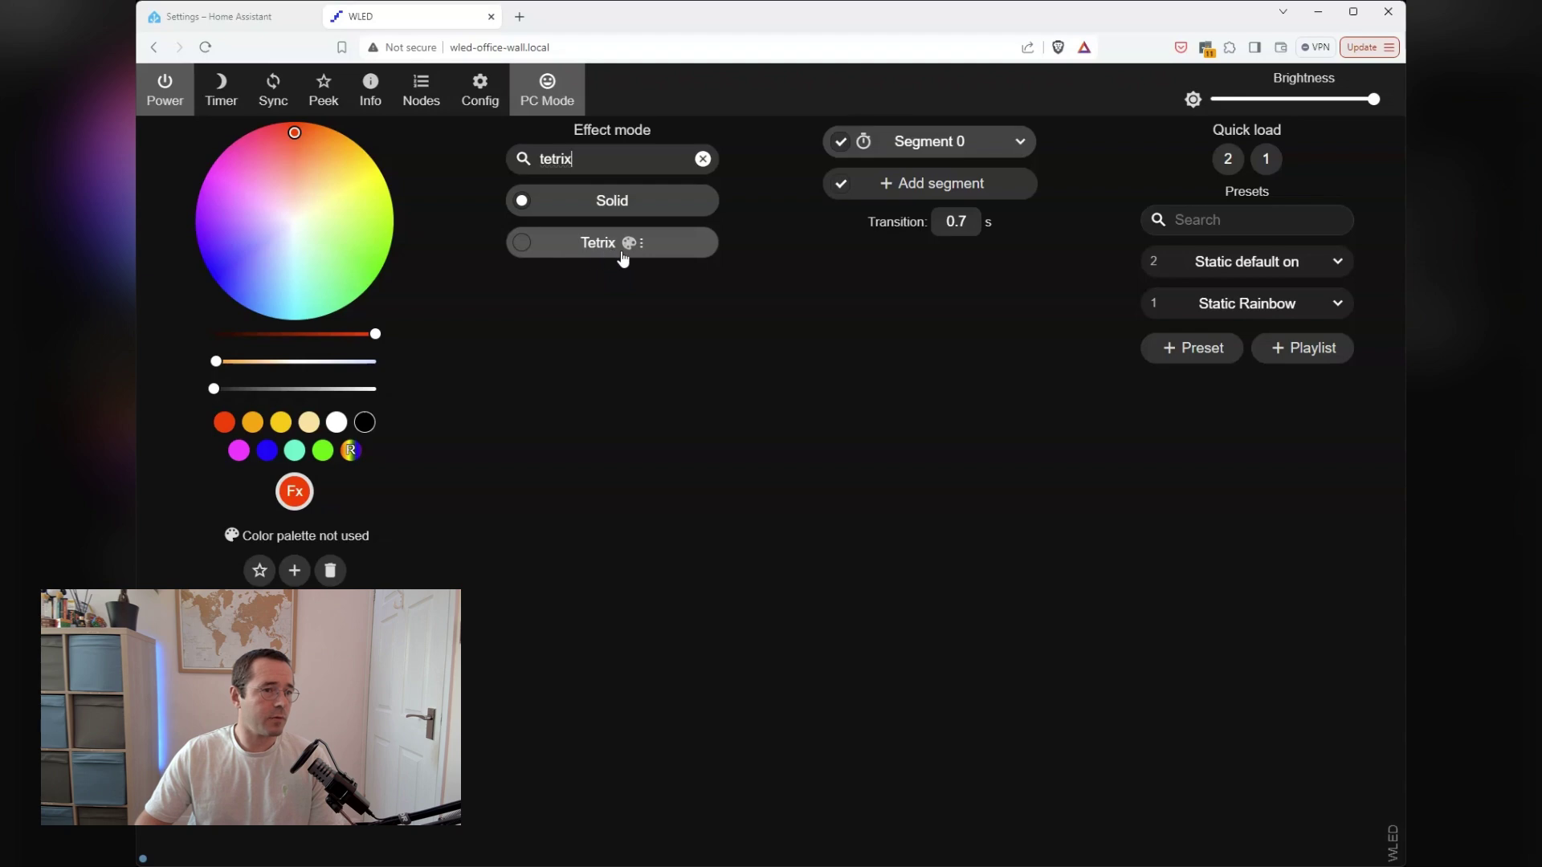
Collapse the light step and open the Else text-to-speech action's Everywhere media player target
left_click(233, 16)
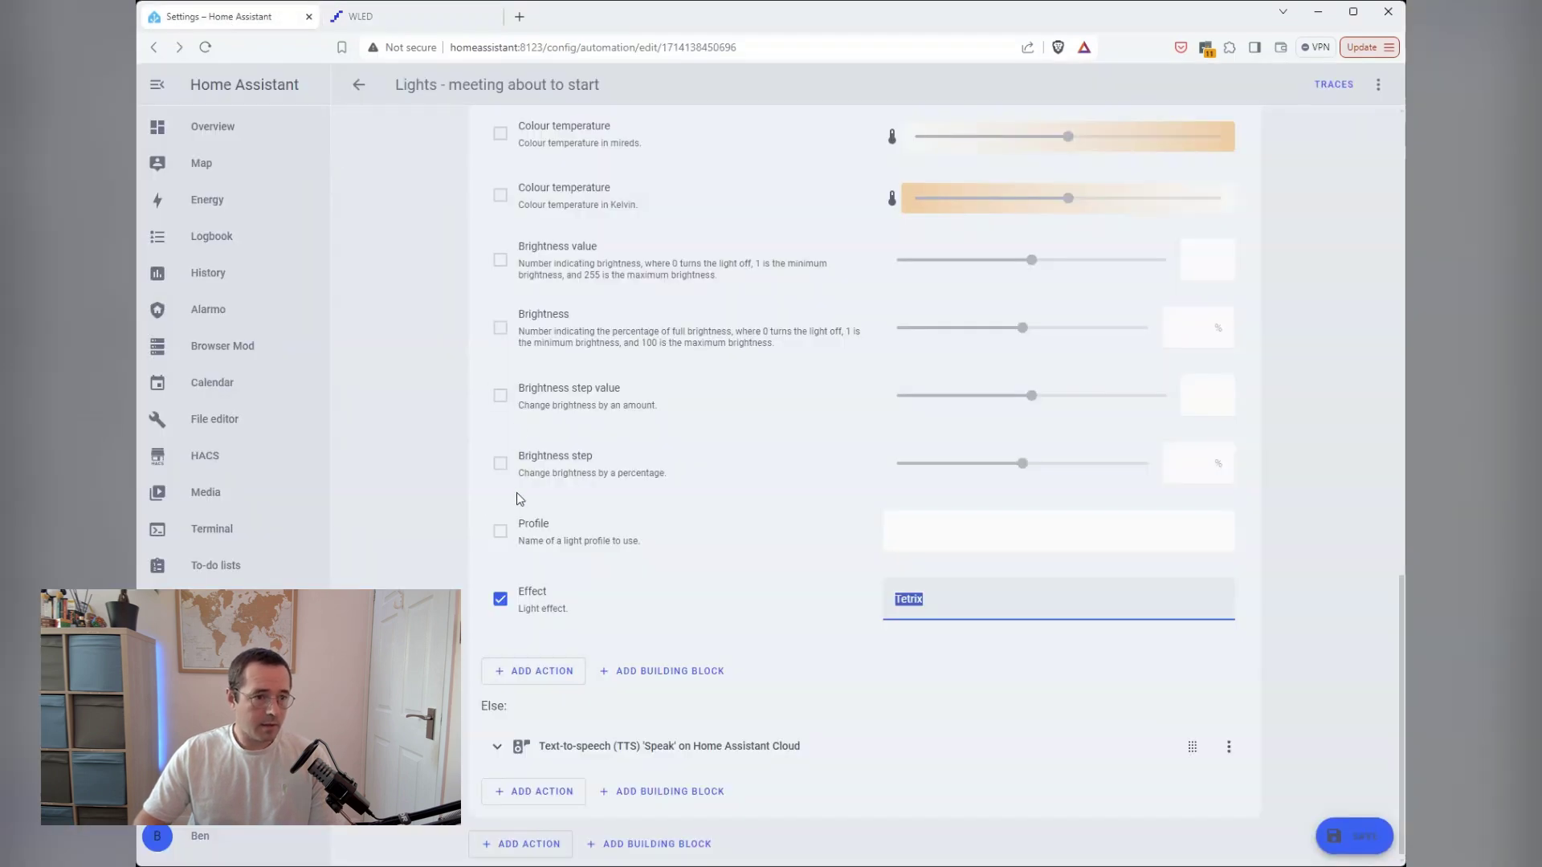
scroll(431, 514, "up", 15)
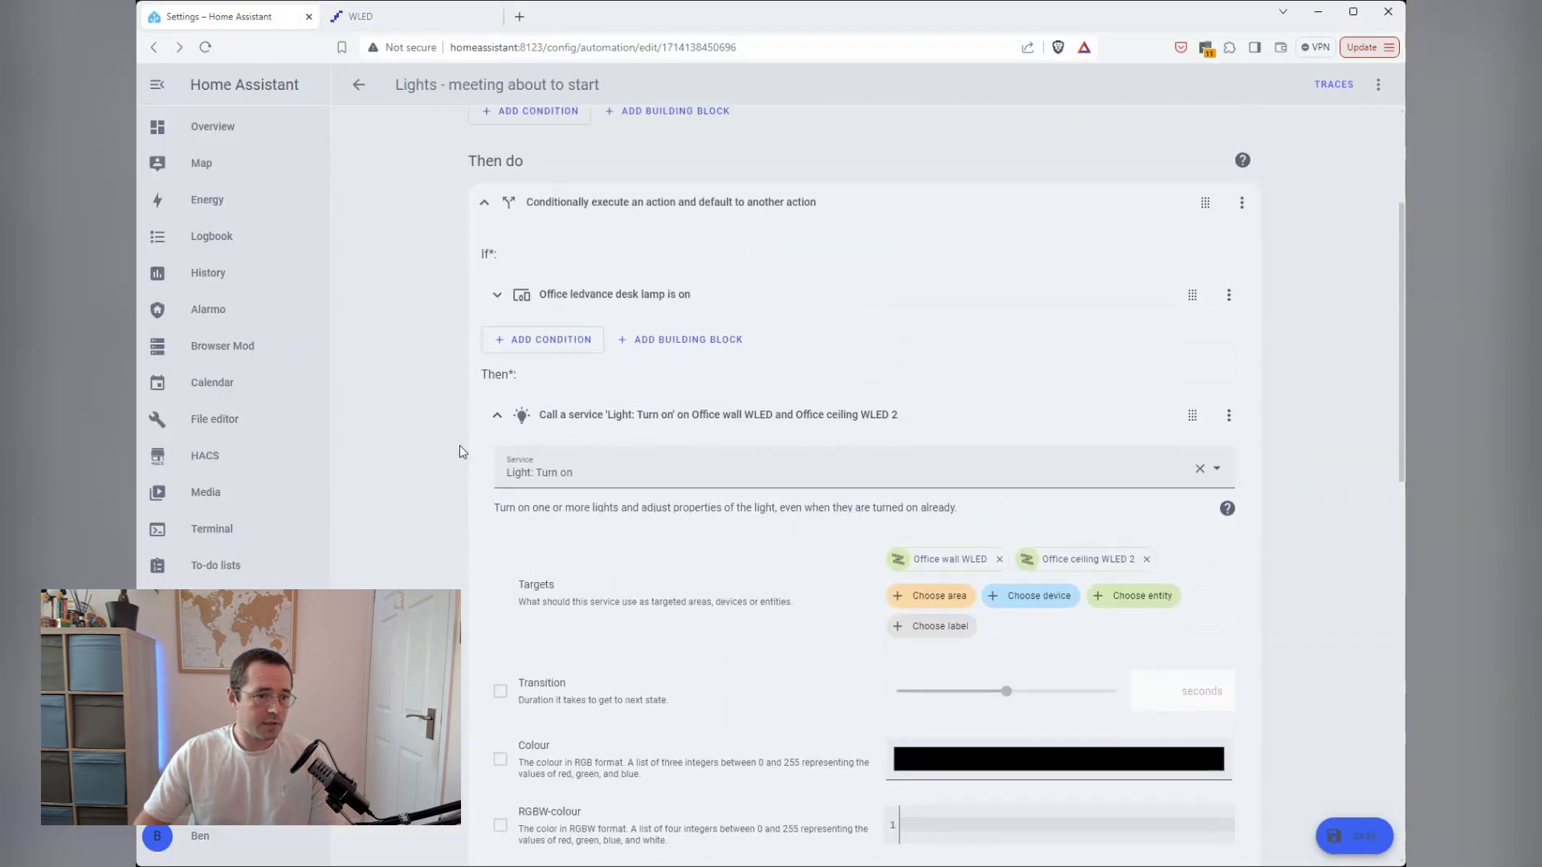
left_click(497, 417)
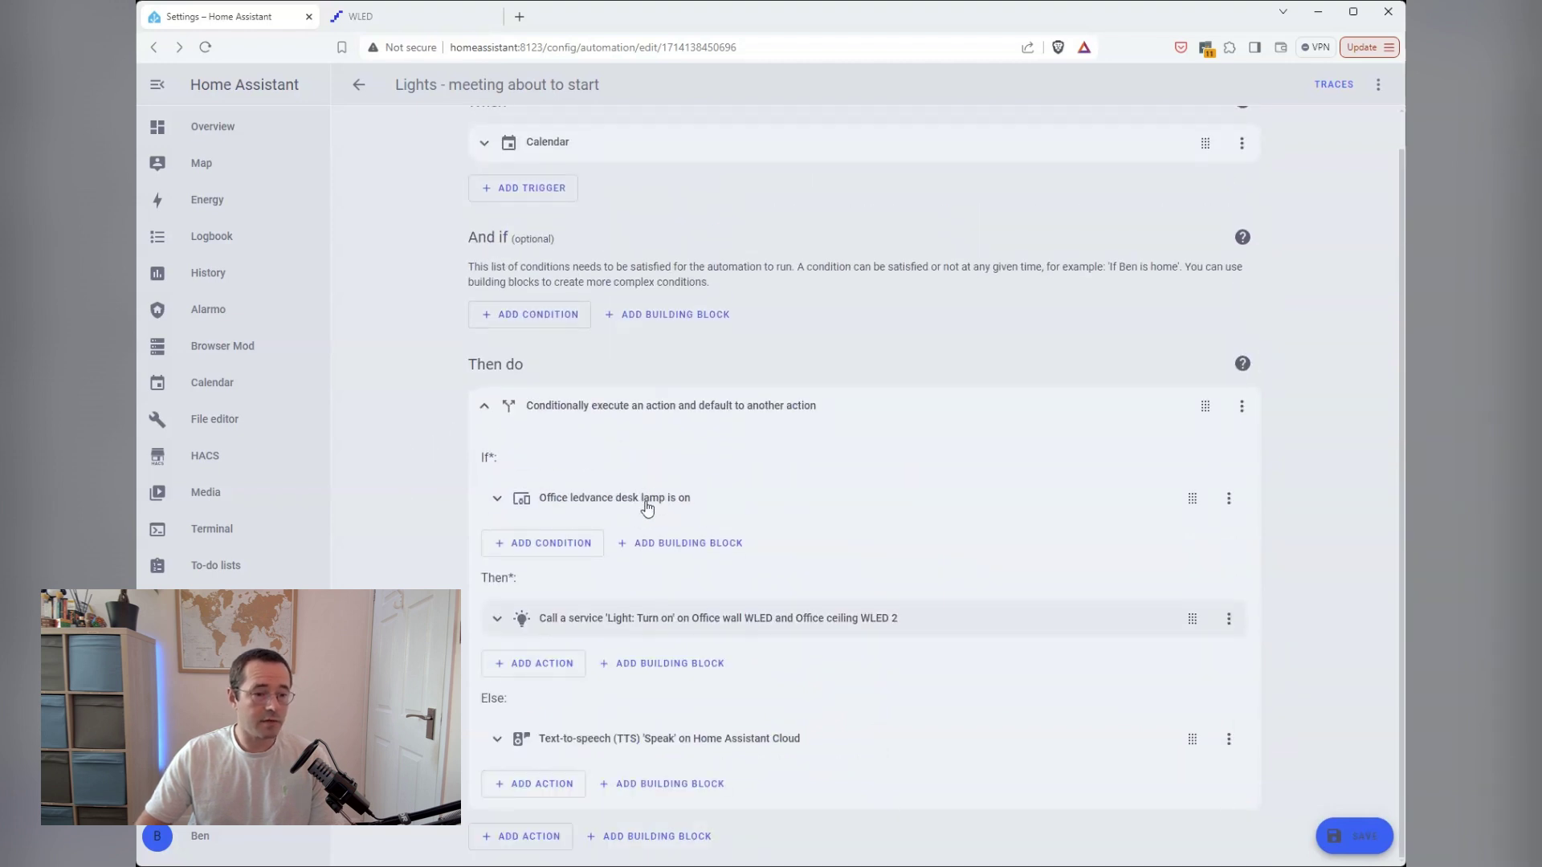
left_click(498, 741)
scroll(498, 743, "down", 4)
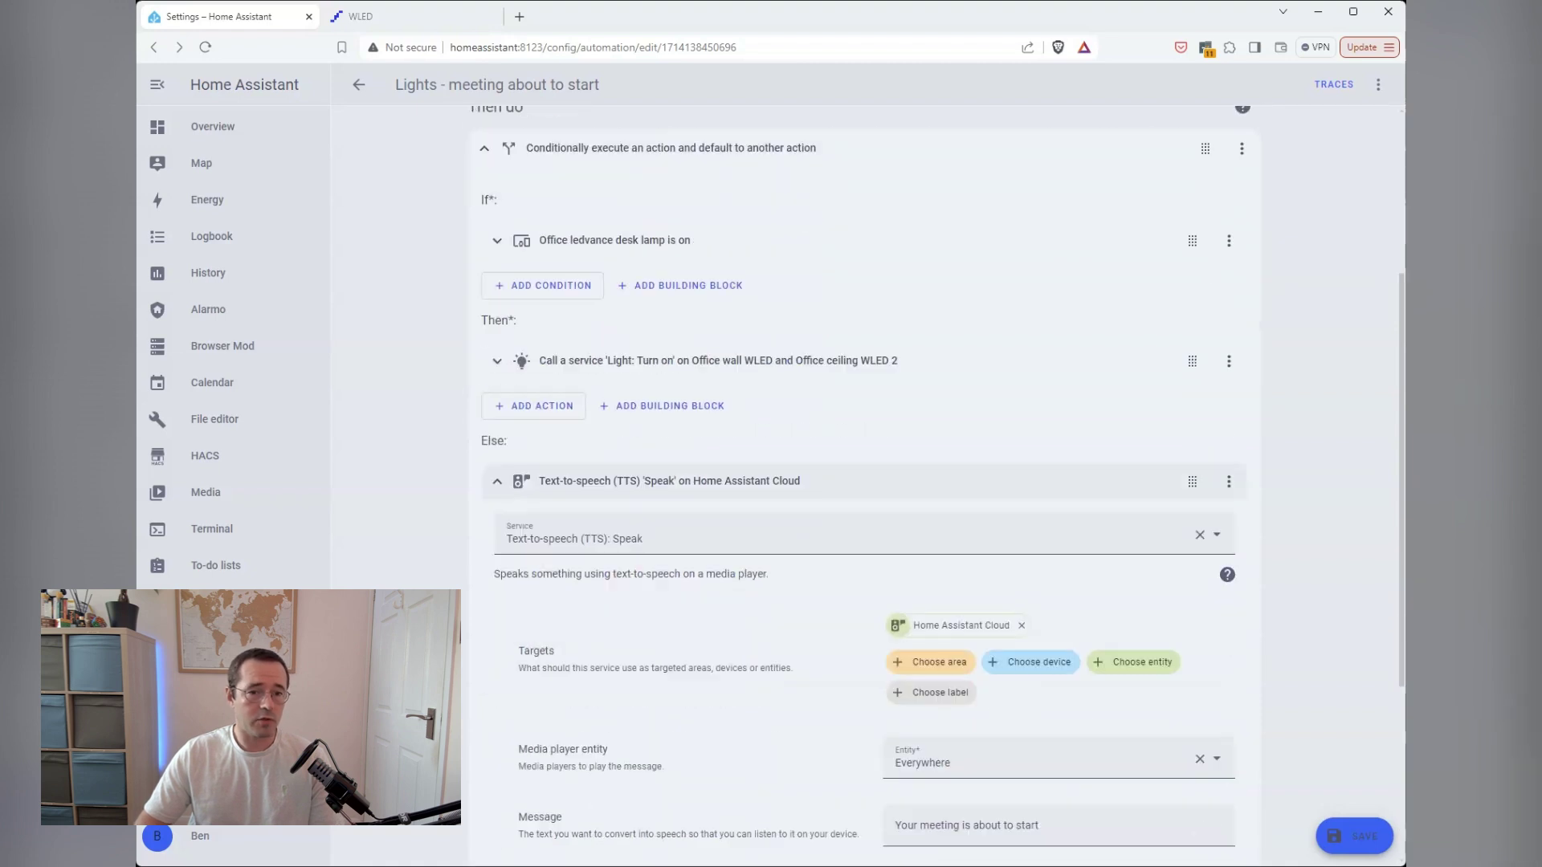
scroll(440, 554, "down", 2)
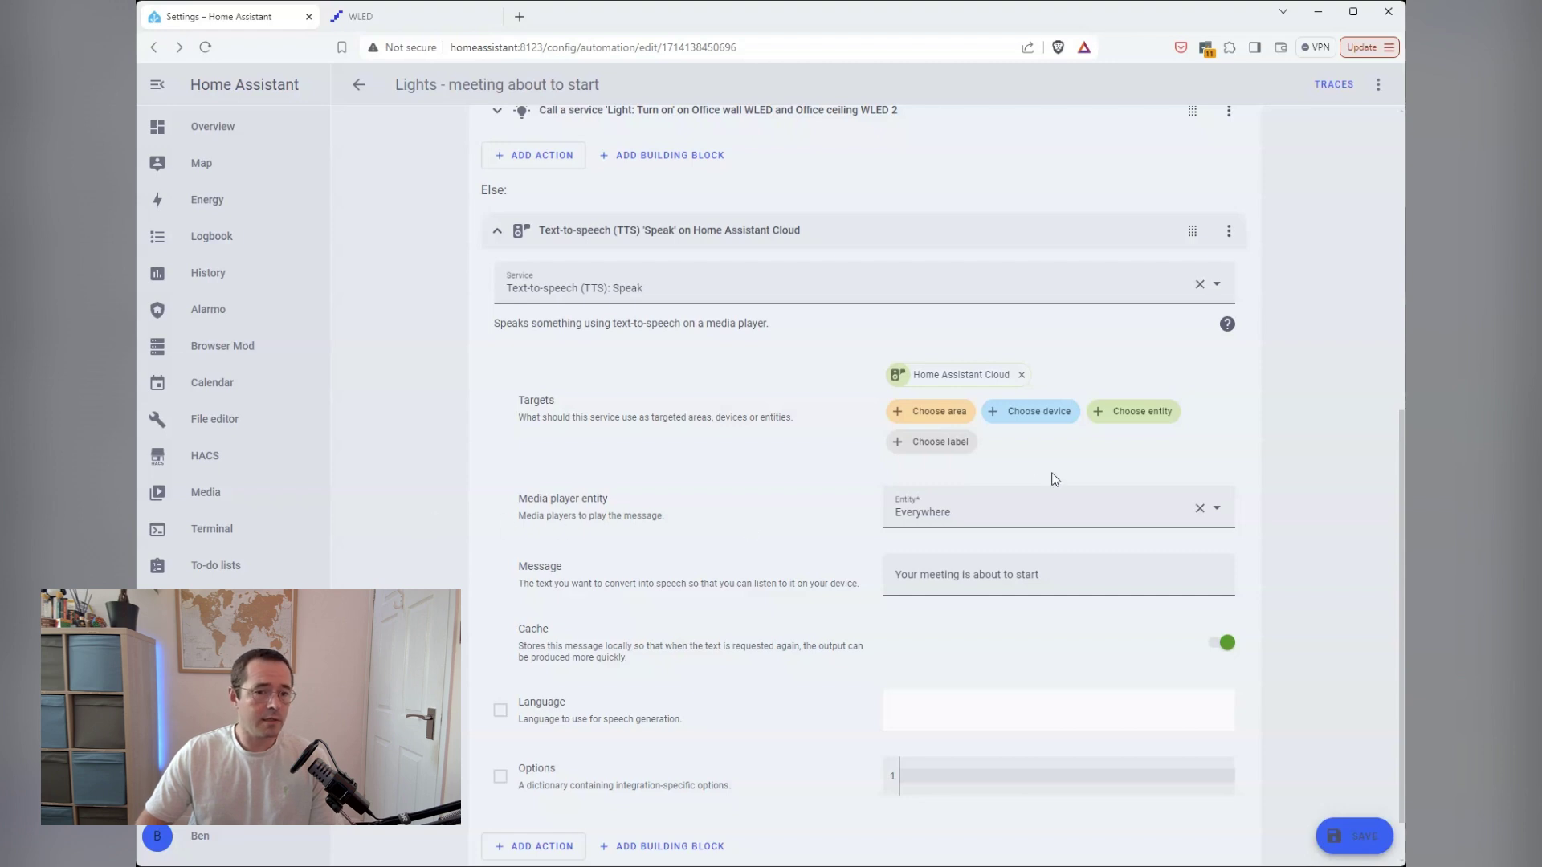
left_click(988, 518)
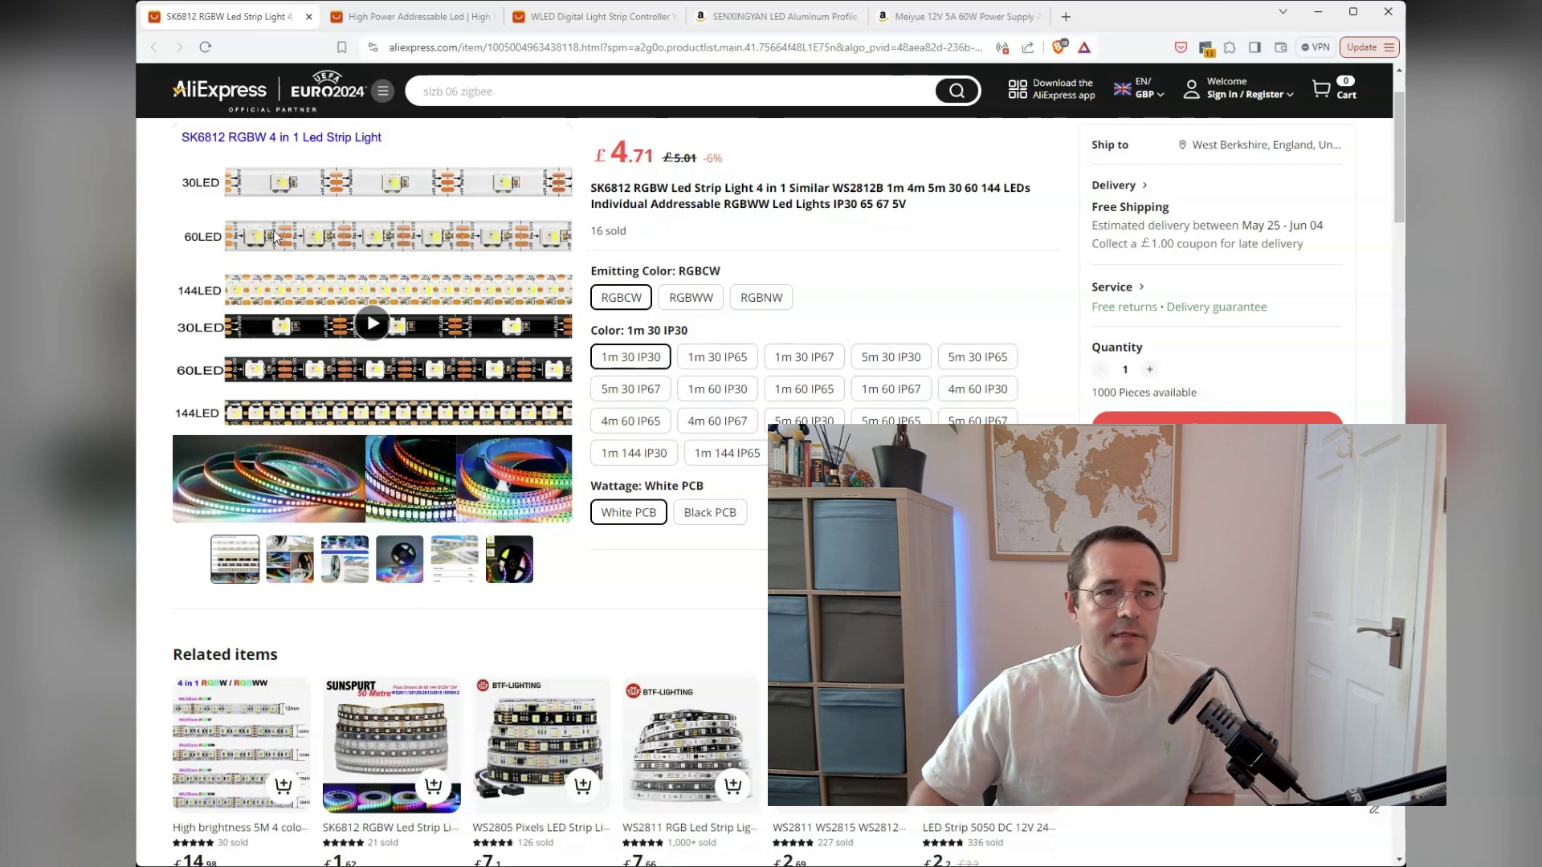
Highlight 'RGB' in the FCOB strip's title and compare it against the SK6812 RGBW 4-in-1 strip page
left_click(375, 18)
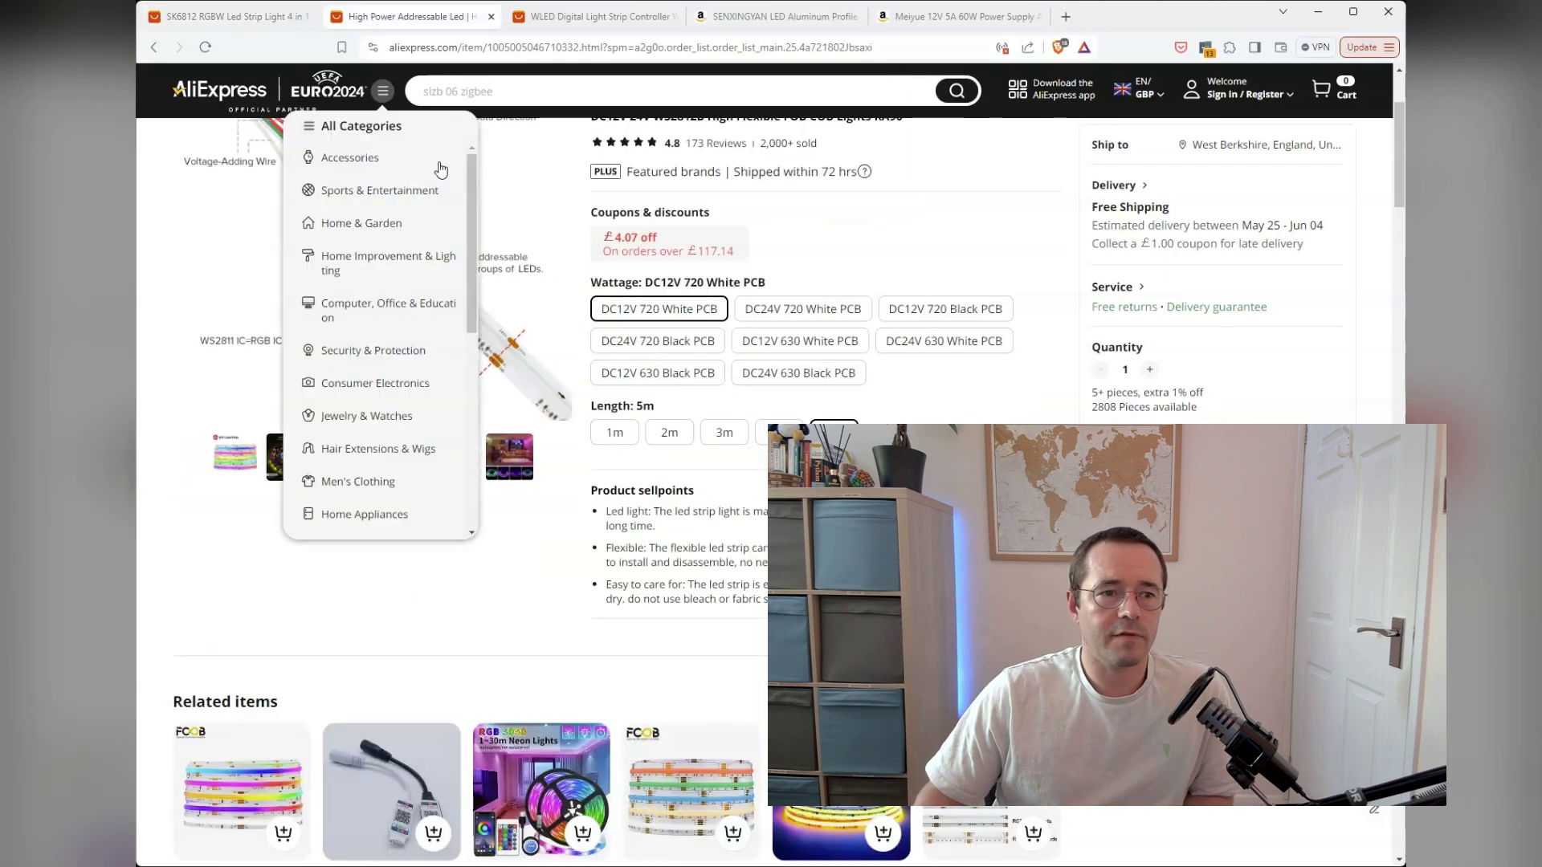
scroll(872, 261, "up", 3)
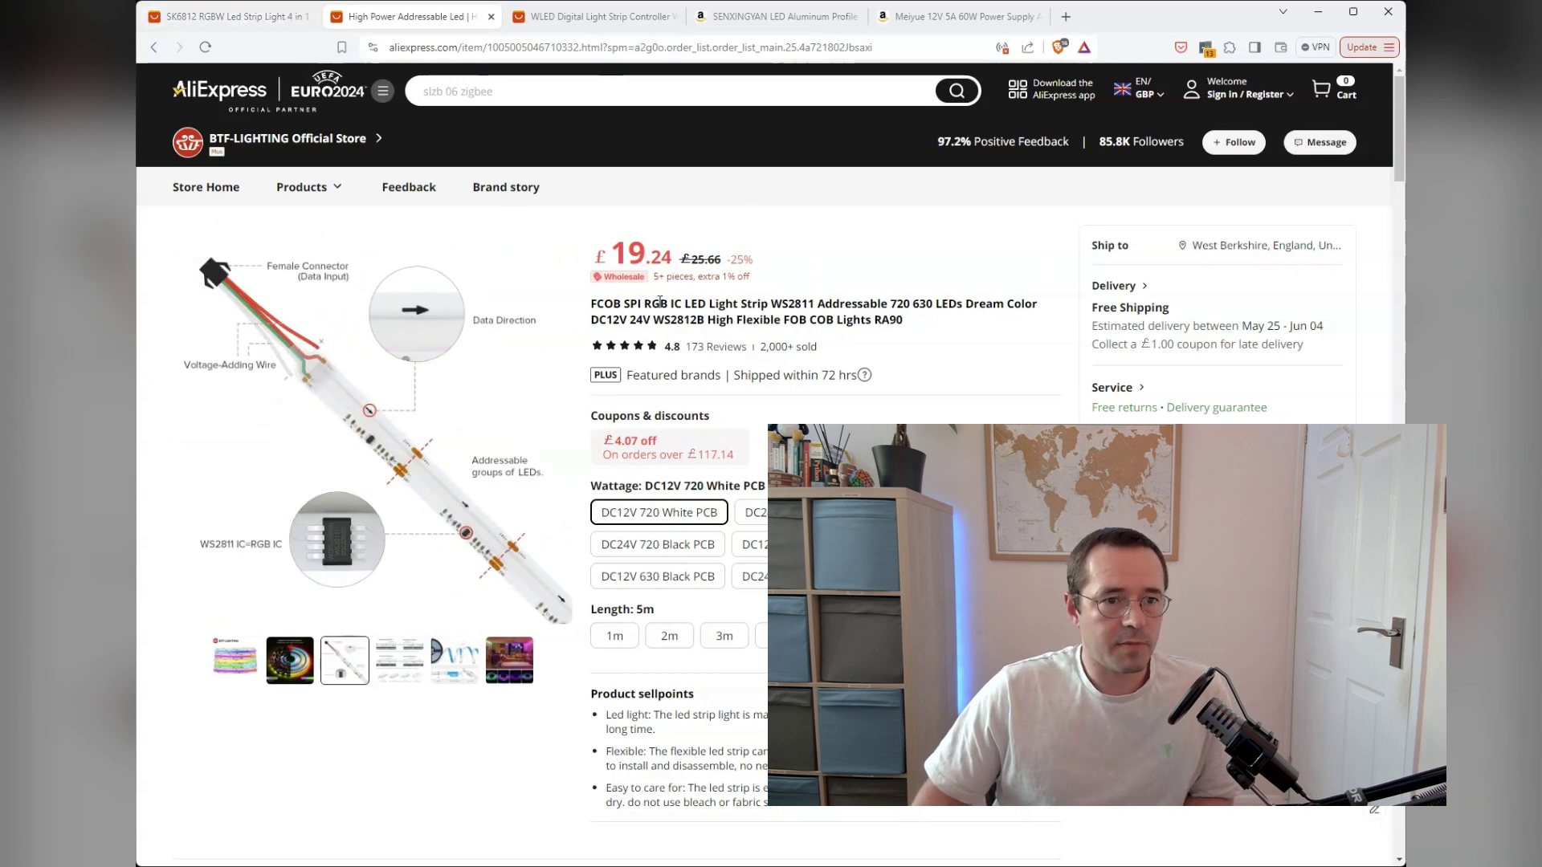
left_click_drag(646, 306, 669, 307)
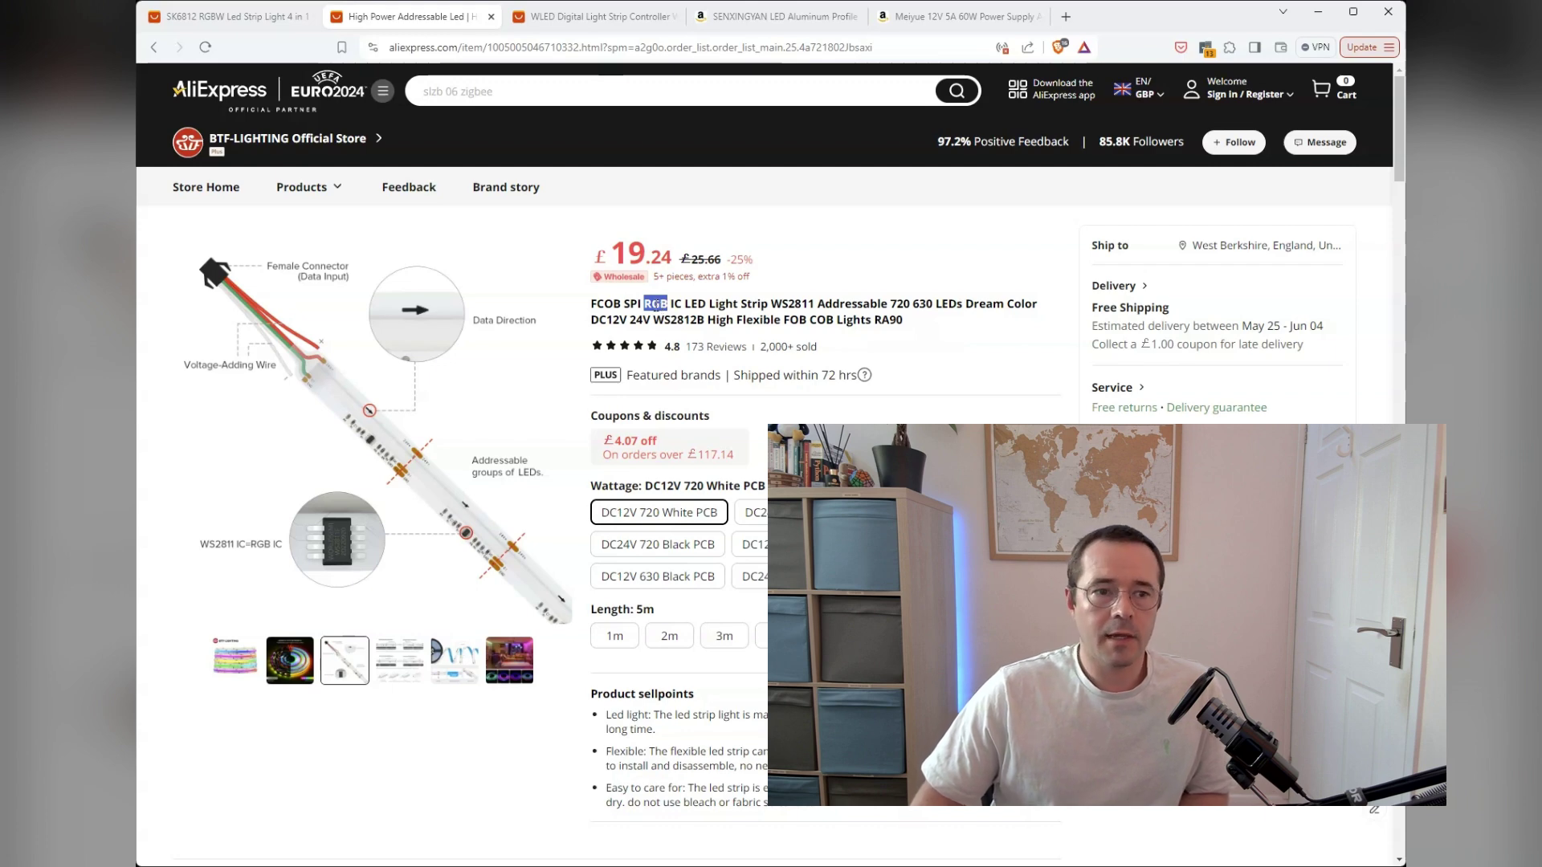
left_click_drag(643, 305, 660, 307)
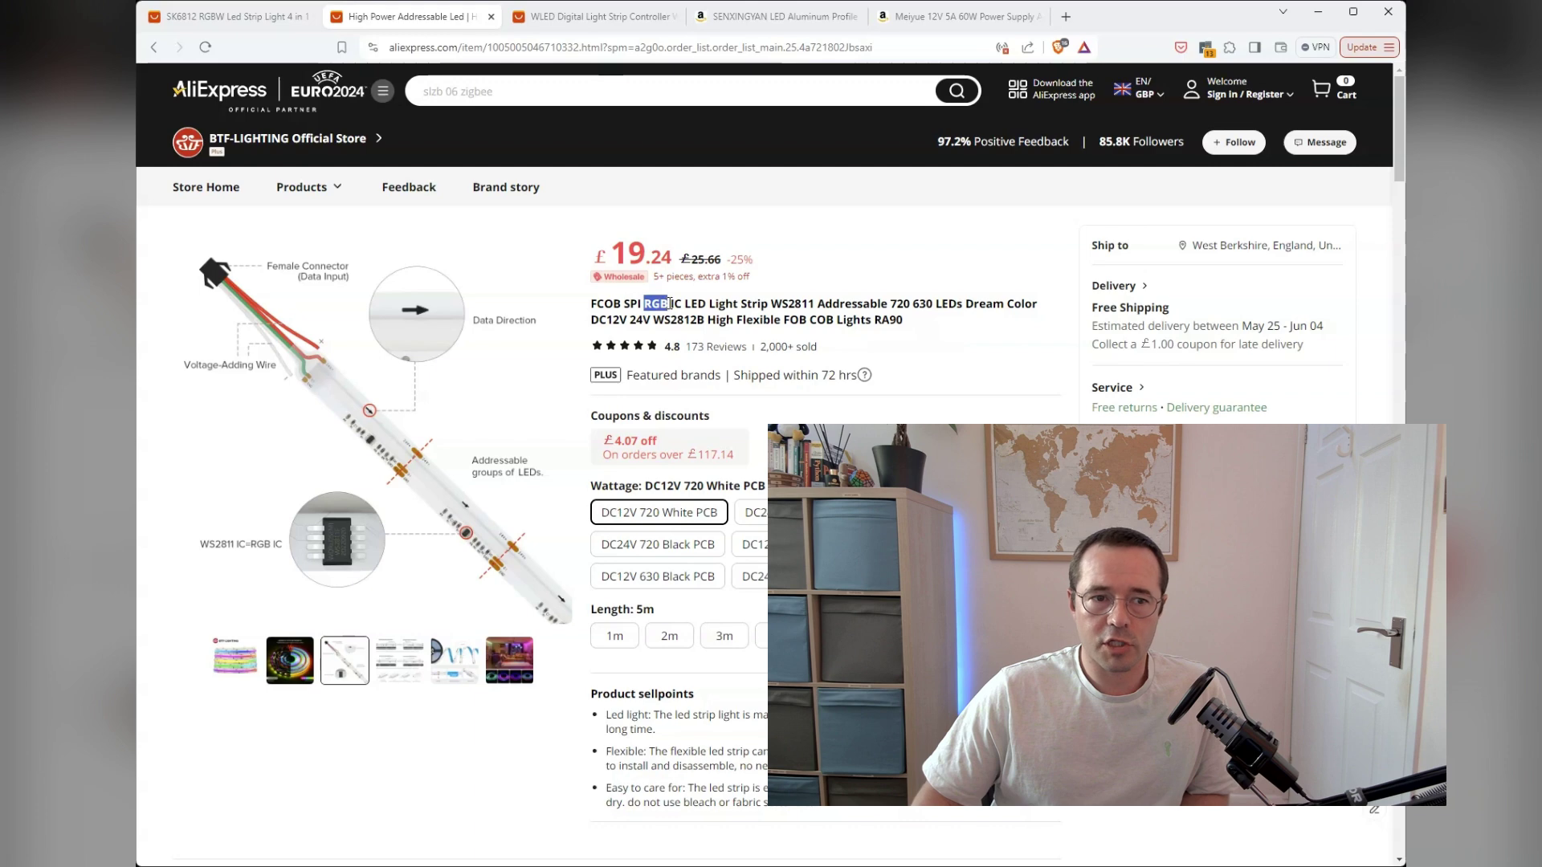
left_click(256, 19)
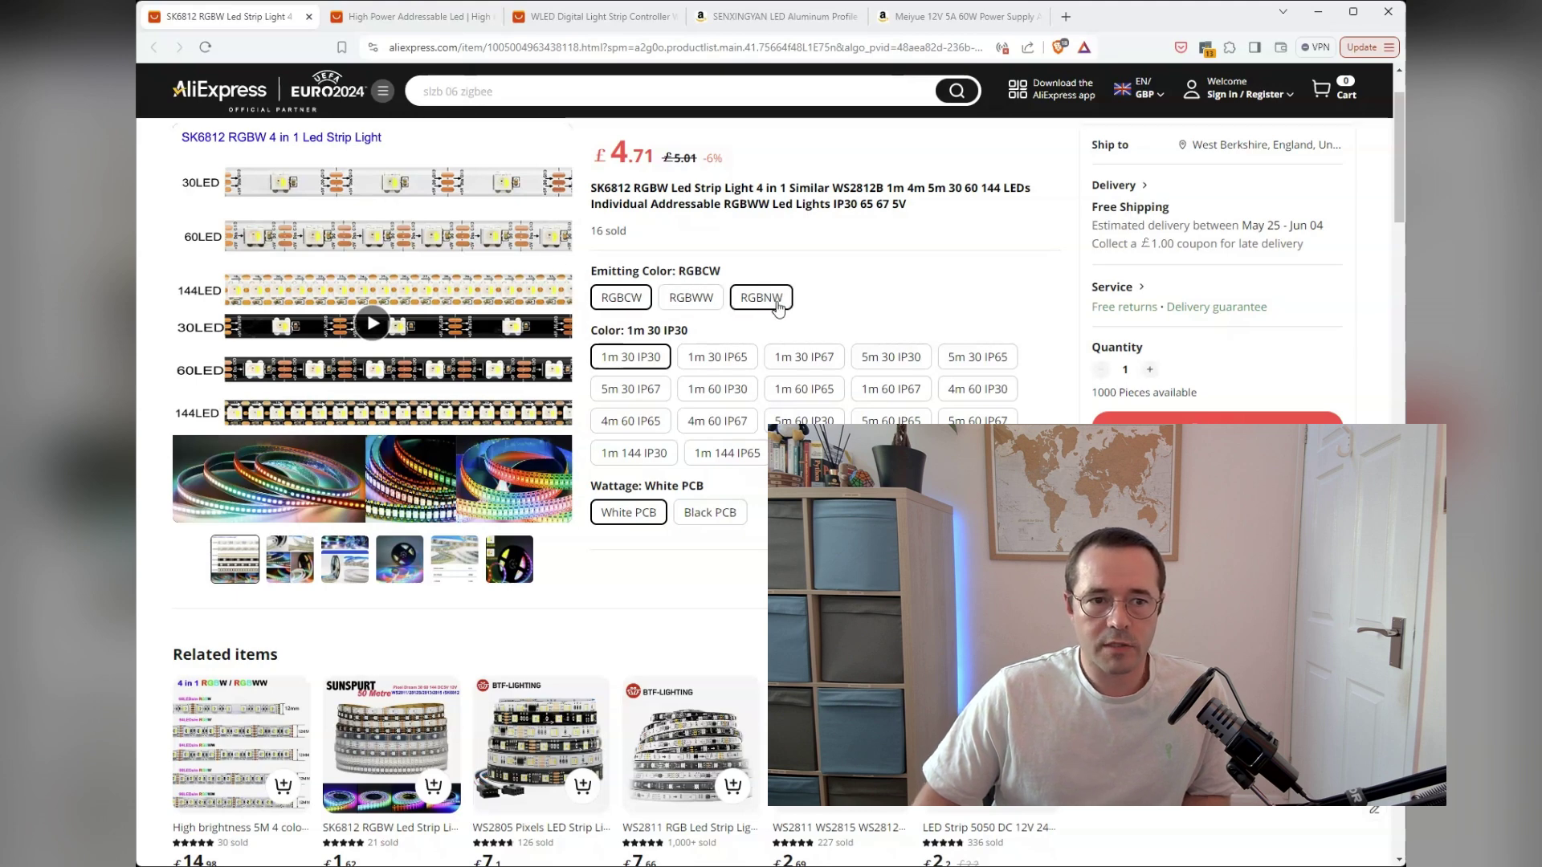
left_click(394, 16)
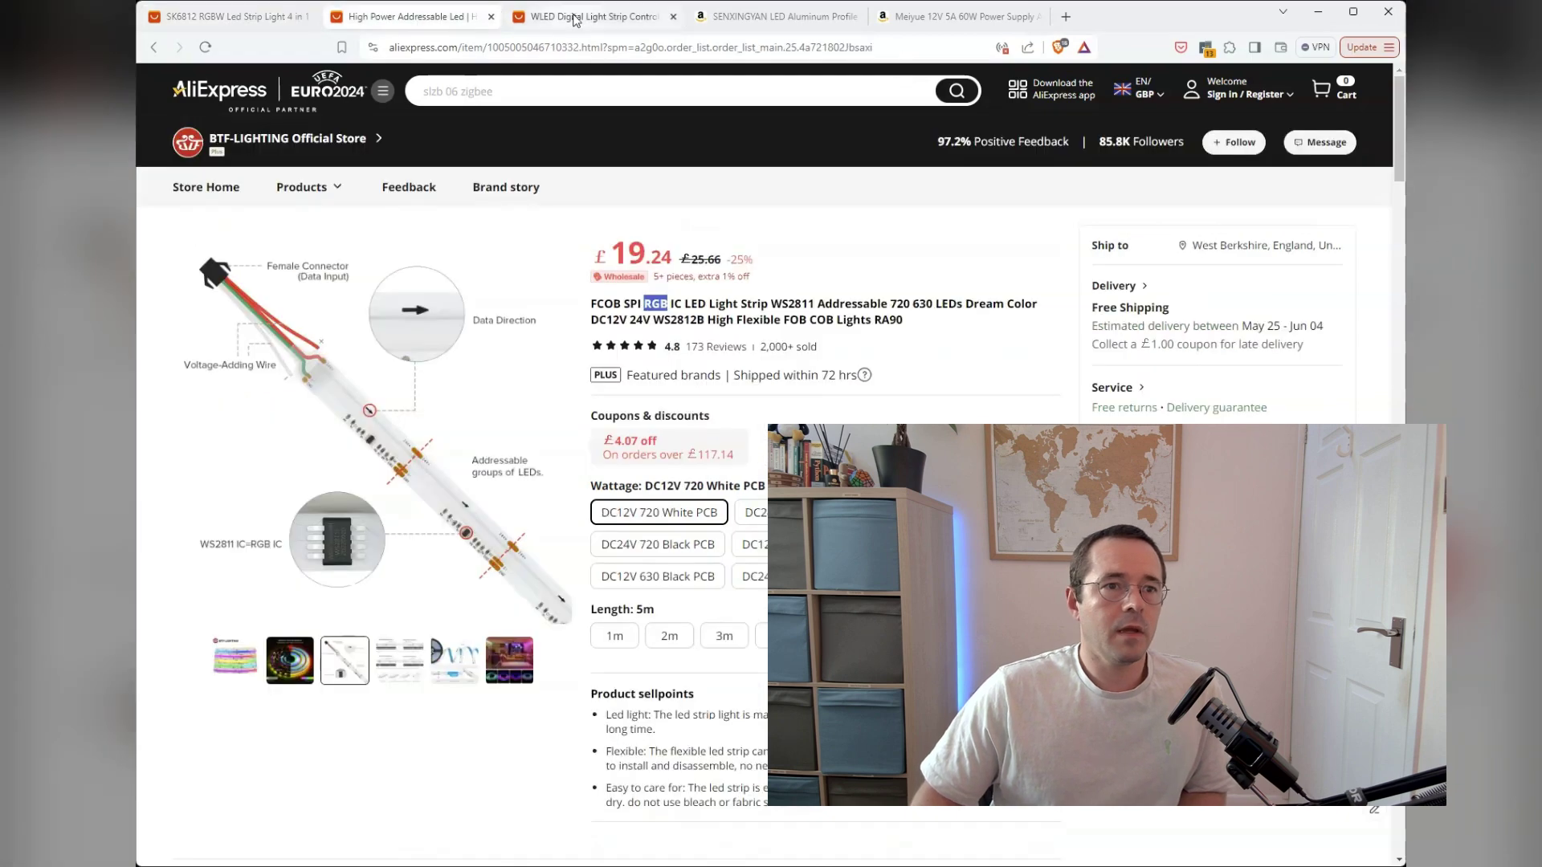
View the GLEDOPTO WLED DC5-24V controller listing and magnify its dimensions image showing GPIO5 and GPIO2 outputs
left_click(587, 18)
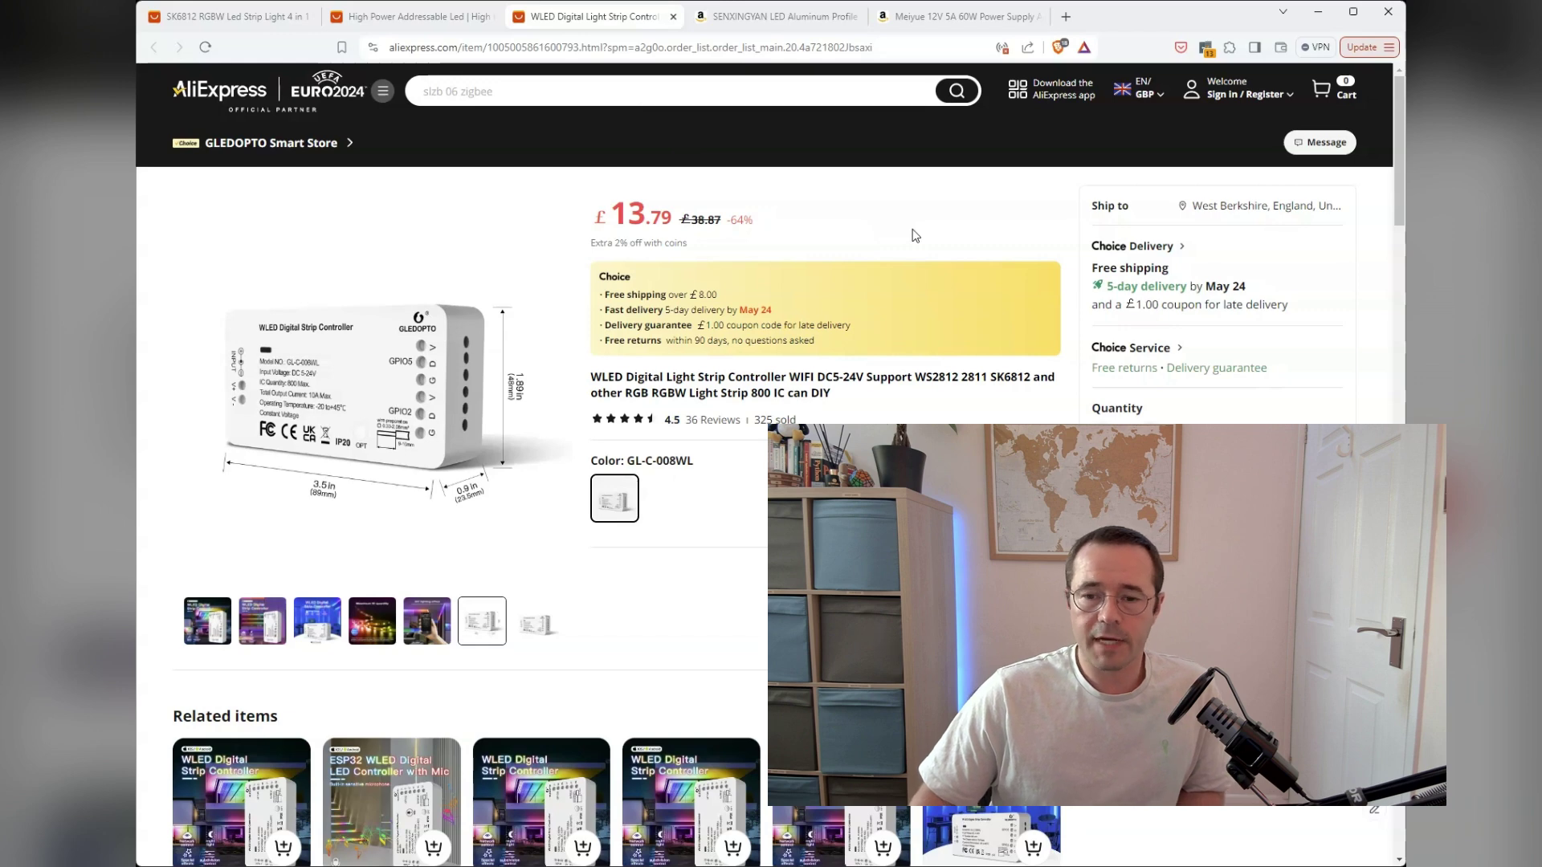
mouse_move(454, 341)
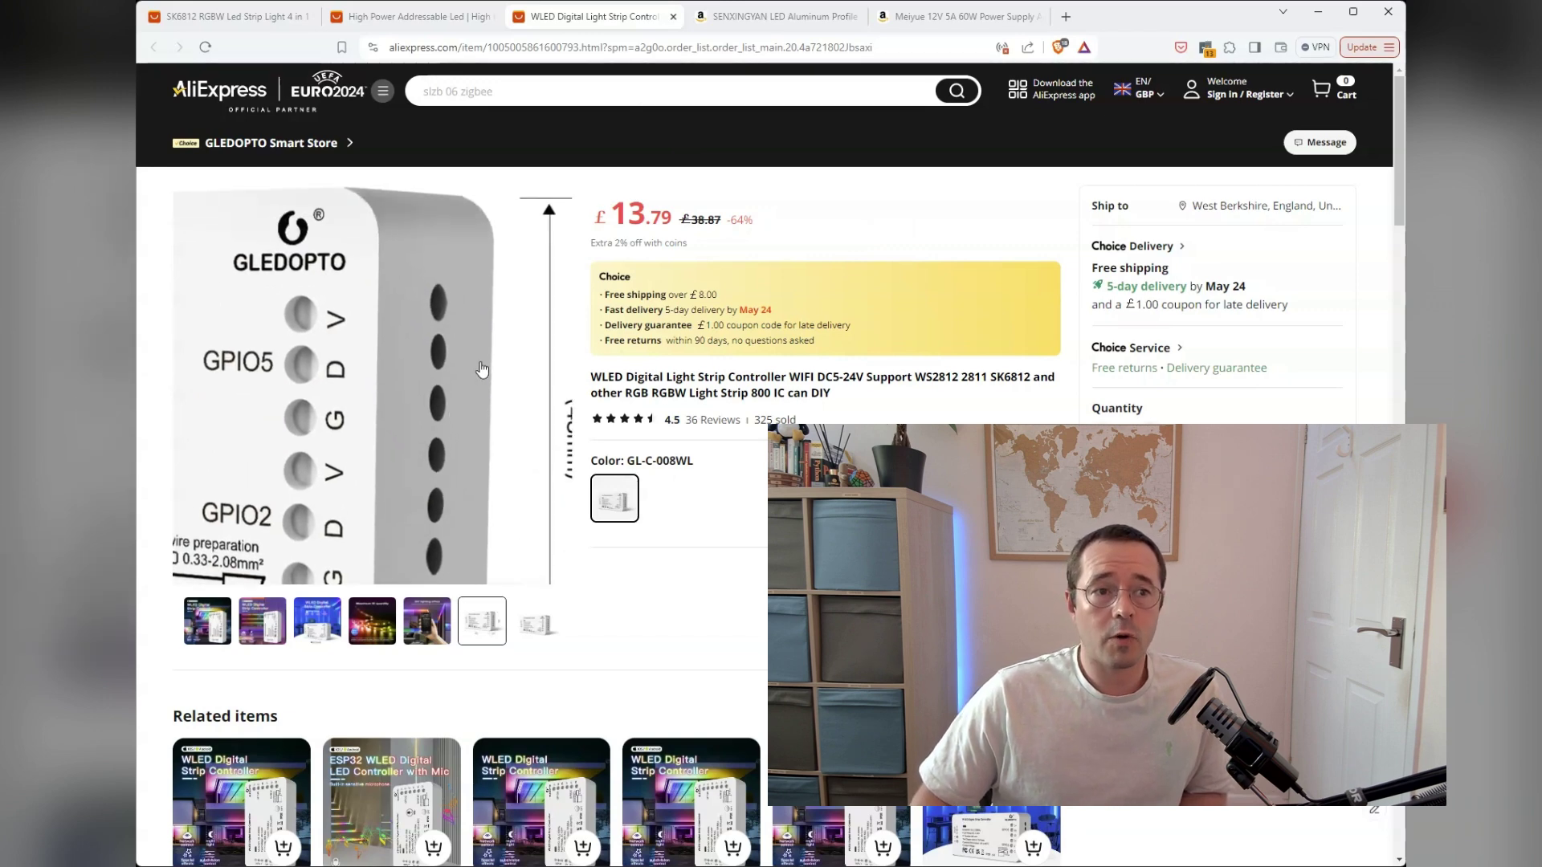
left_click(777, 24)
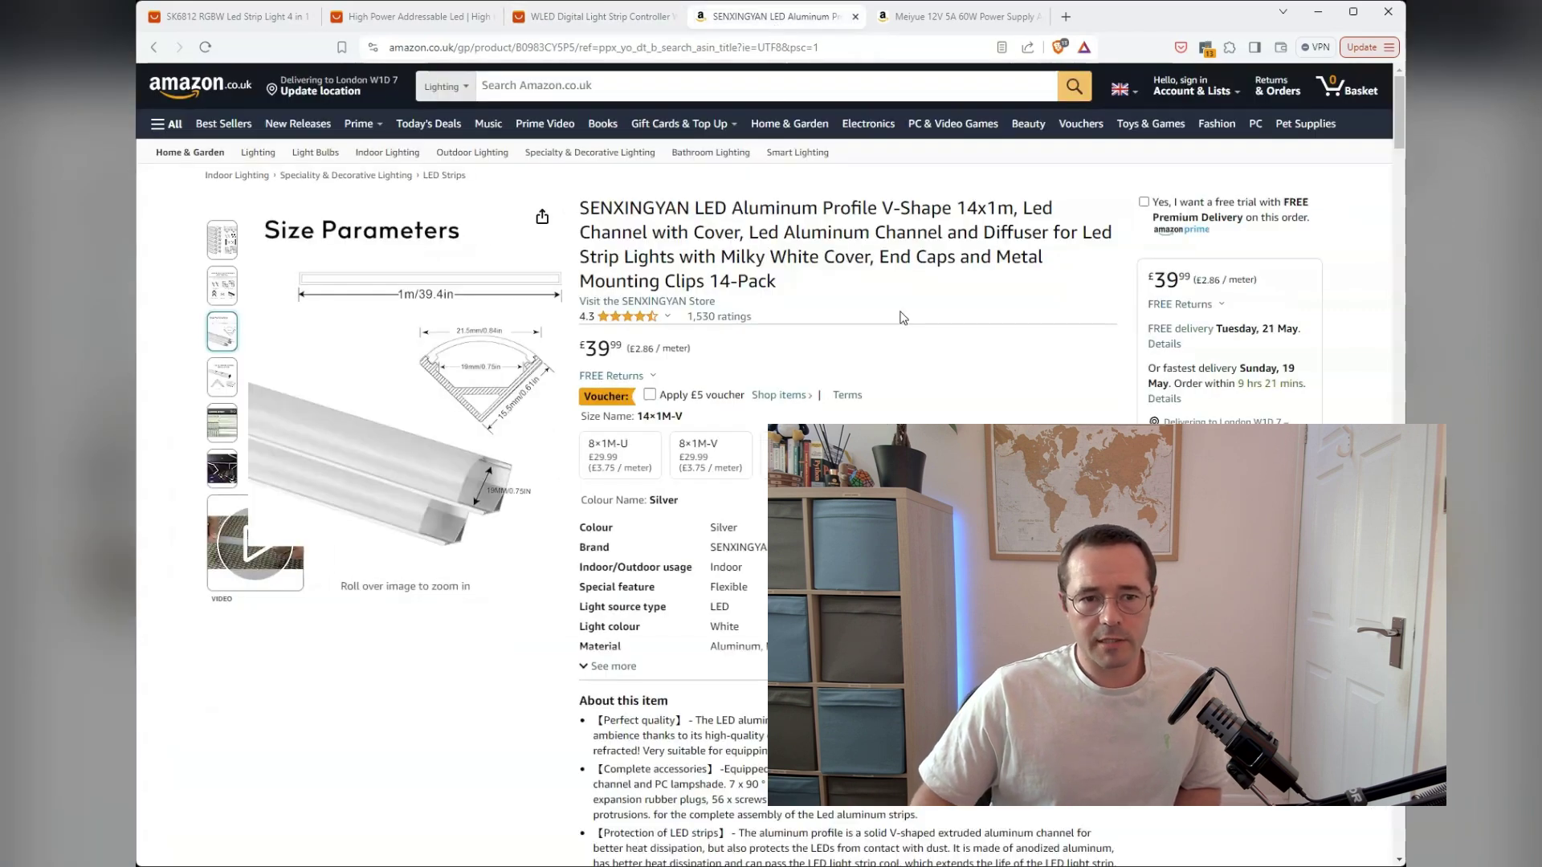